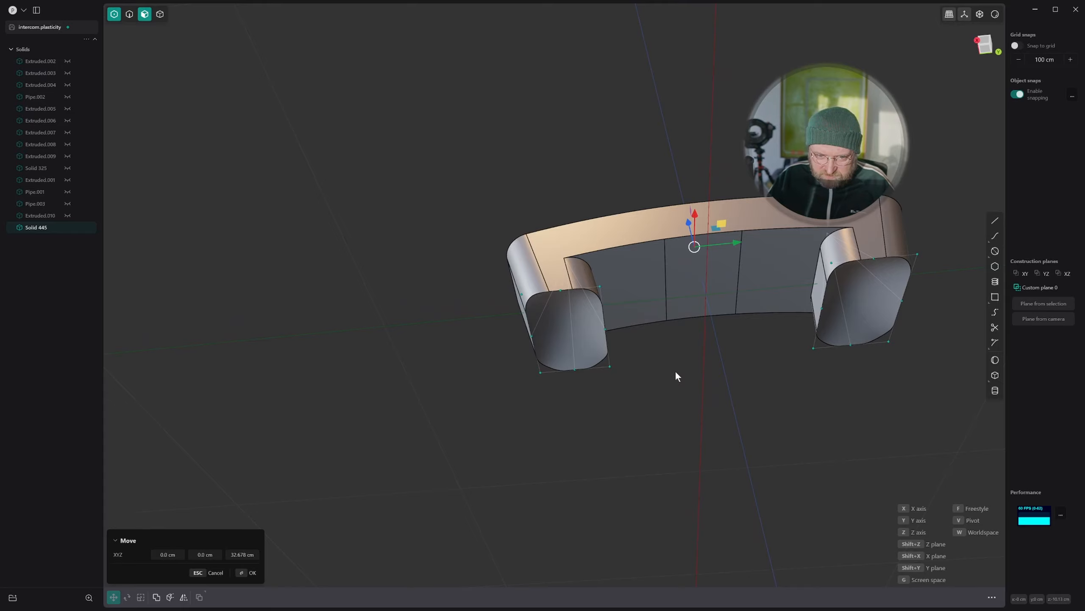
Step: Move the control points of both leg ends 32.678 cm along Z
{"action": "right_click", "coordinate": [676, 372]}
{"action": "middle_click_drag", "start_coordinate": [676, 372], "coordinate": [651, 375]}
{"action": "scroll", "coordinate": [643, 370], "scroll_direction": "up", "scroll_amount": 3}
Step: Rotate the left leg's bottom end face about a picked pivot point so that it tilts
{"action": "key", "text": "3"}
{"action": "left_click", "coordinate": [556, 332]}
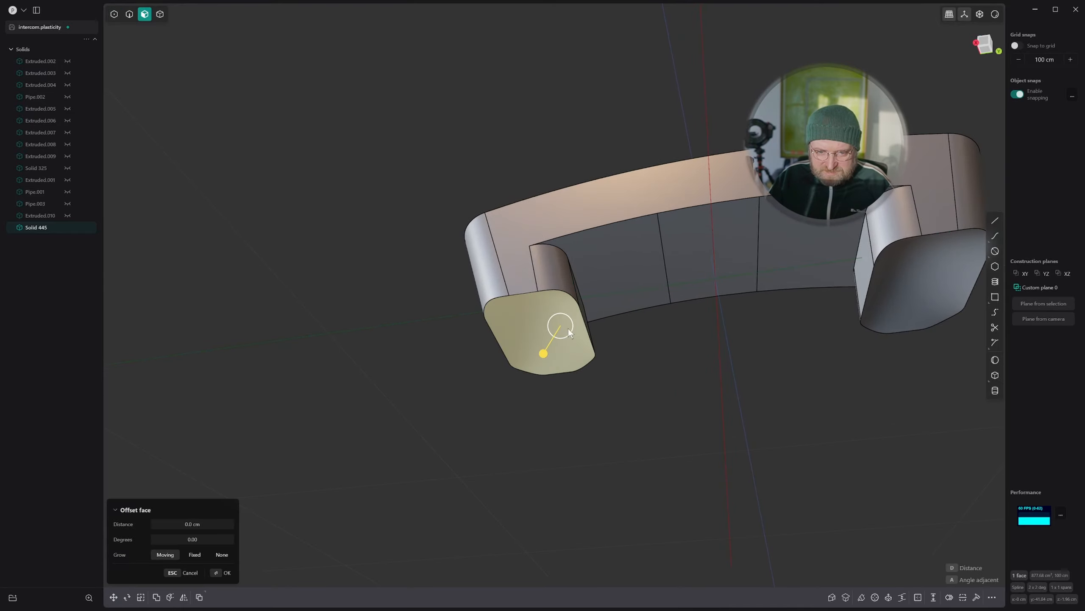
{"action": "middle_click_drag", "start_coordinate": [568, 328], "coordinate": [595, 319]}
{"action": "key", "text": "r"}
{"action": "key", "text": "v"}
{"action": "left_click", "coordinate": [593, 317]}
{"action": "left_click_drag", "start_coordinate": [624, 335], "coordinate": [625, 320]}
{"action": "right_click", "coordinate": [625, 320]}
{"action": "middle_click_drag", "start_coordinate": [625, 321], "coordinate": [831, 287]}
{"action": "key", "text": "4"}
{"action": "key", "text": "Escape"}
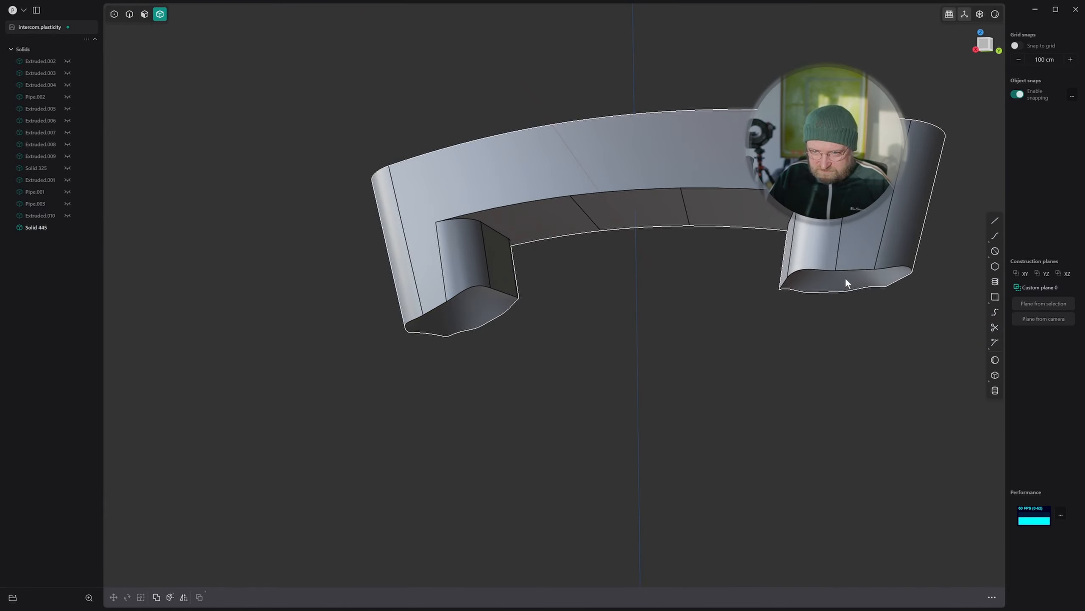
Step: Rotate the right leg's bottom end face so that it tilts as well
{"action": "key", "text": "3"}
{"action": "left_click", "coordinate": [839, 281]}
{"action": "middle_click_drag", "start_coordinate": [831, 295], "coordinate": [839, 293]}
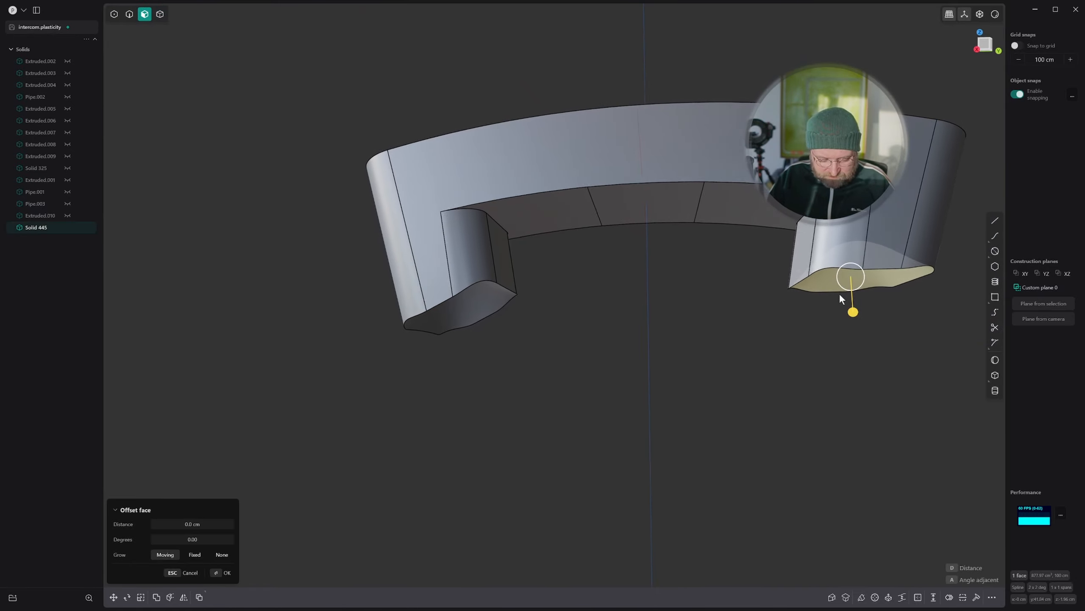
{"action": "key", "text": "Escape"}
{"action": "key", "text": "r"}
{"action": "left_click_drag", "start_coordinate": [798, 284], "coordinate": [832, 285]}
Step: Fillet the bottom edge loops of both leg ends with a distance of about 1.471 cm
{"action": "left_click", "coordinate": [476, 283]}
{"action": "left_click", "coordinate": [831, 278]}
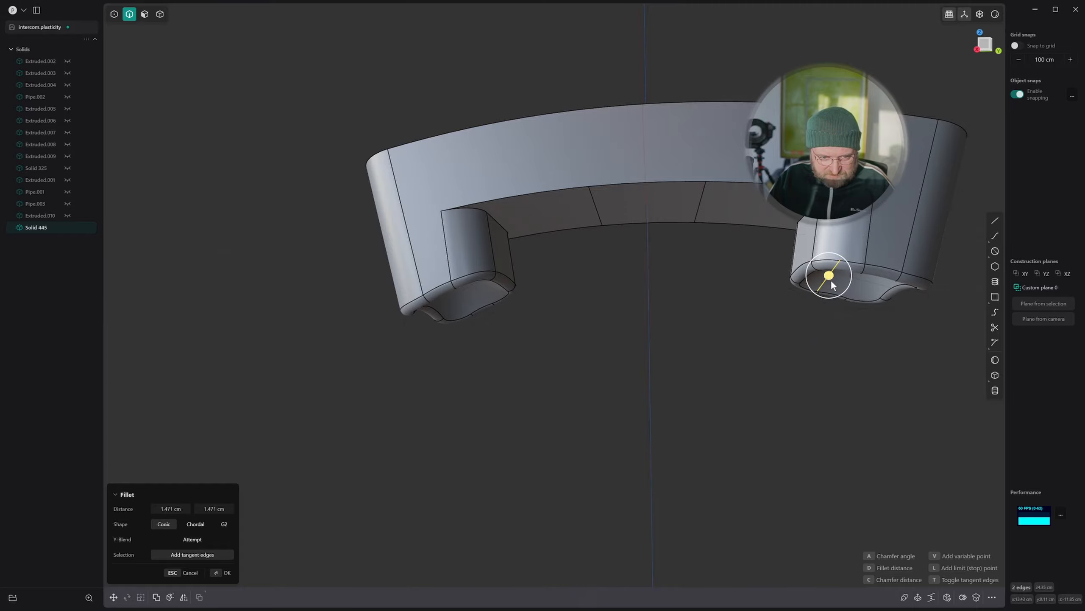
{"action": "key", "text": "Return"}
Step: Scale the whole solid along X to about 0.8 to make it narrower
{"action": "middle_click_drag", "start_coordinate": [832, 285], "coordinate": [573, 344]}
{"action": "key", "text": "s"}
{"action": "left_click_drag", "start_coordinate": [569, 307], "coordinate": [578, 307]}
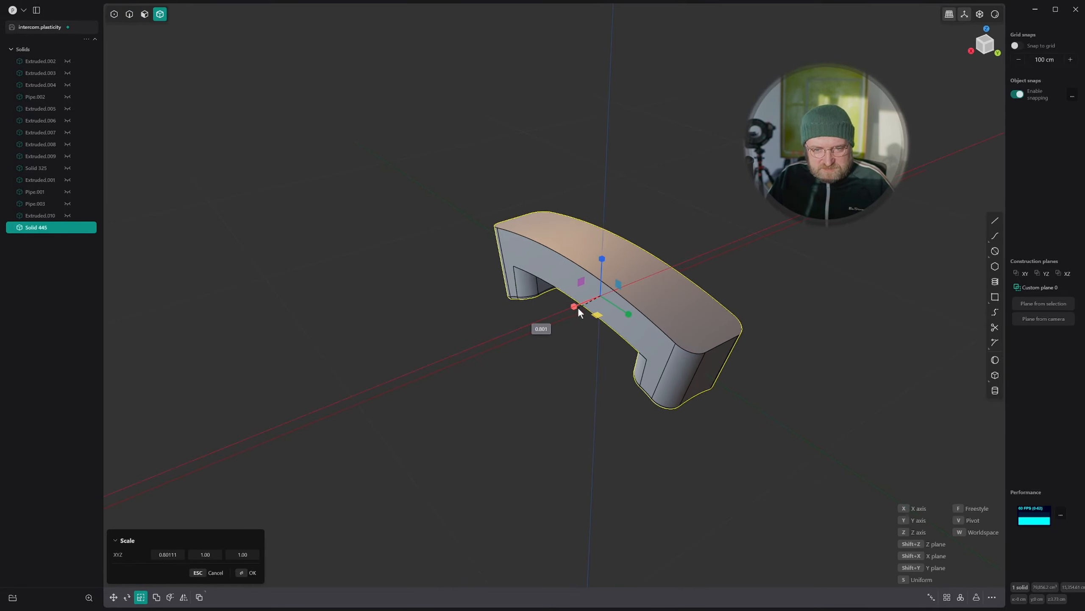
{"action": "middle_click_drag", "start_coordinate": [578, 307], "coordinate": [552, 330]}
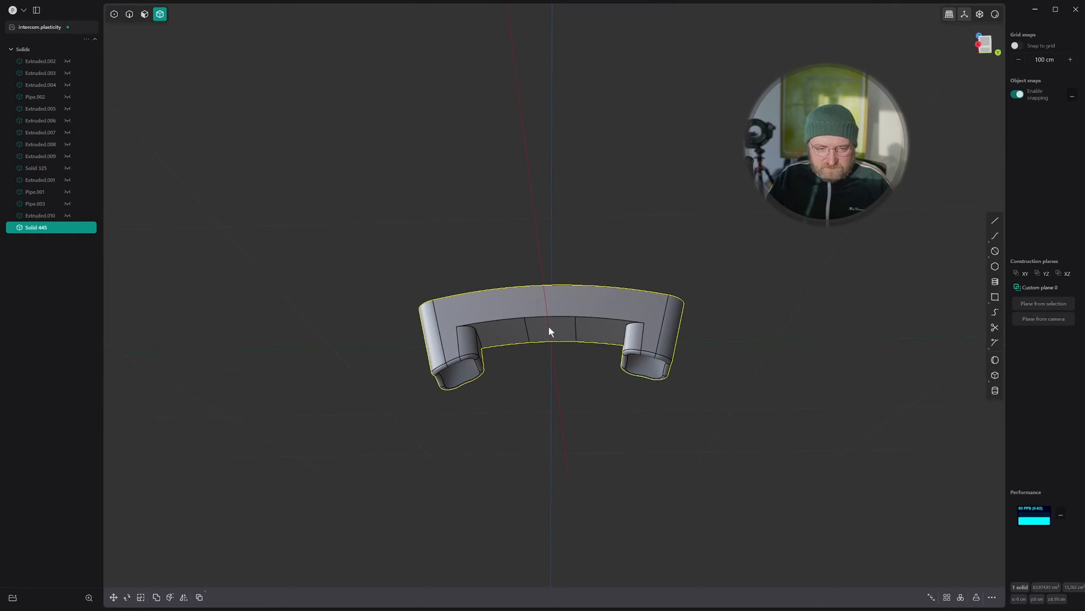
Step: Fillet the long contour edges of the curved bar with a distance of about 2.379 cm
{"action": "scroll", "coordinate": [502, 365], "scroll_direction": "up", "scroll_amount": 3}
{"action": "middle_click_drag", "start_coordinate": [502, 360], "coordinate": [564, 307]}
{"action": "scroll", "coordinate": [479, 359], "scroll_direction": "up", "scroll_amount": 2}
{"action": "left_click", "coordinate": [536, 258]}
{"action": "key", "text": "f"}
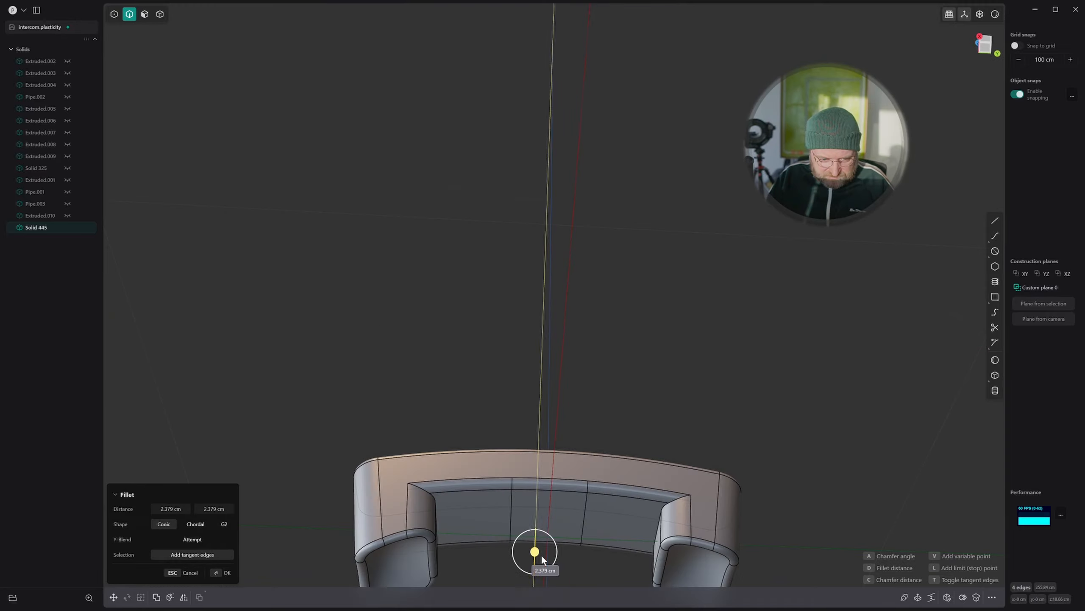
{"action": "left_click", "coordinate": [541, 554]}
Step: Remove the redundant topology from the filleted solid
{"action": "scroll", "coordinate": [544, 535], "scroll_direction": "down", "scroll_amount": 2}
{"action": "middle_click_drag", "start_coordinate": [544, 536], "coordinate": [534, 528]}
{"action": "right_click", "coordinate": [532, 527]}
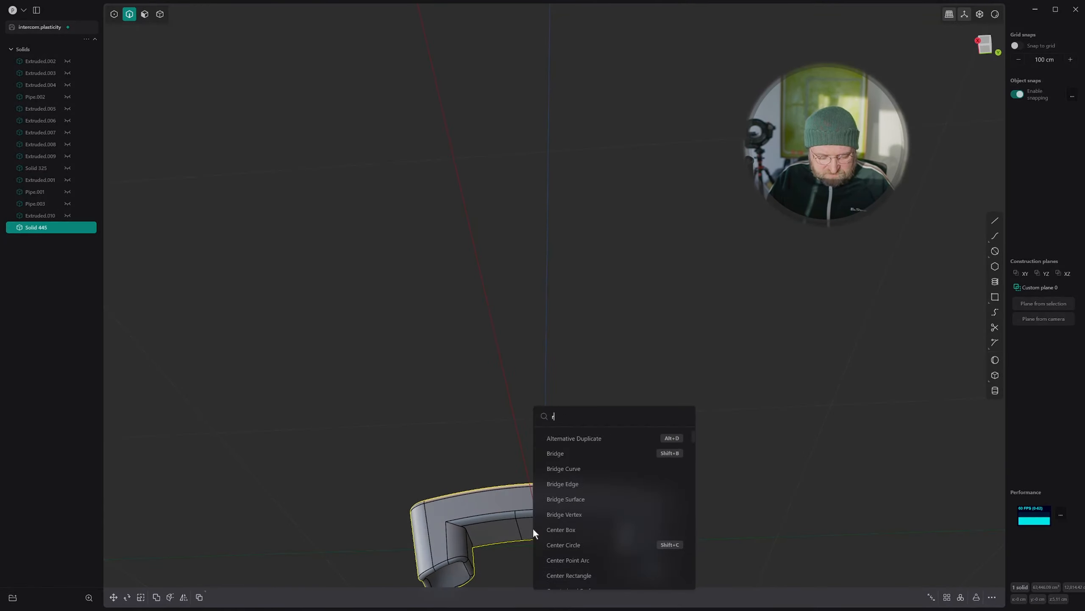
{"action": "type", "text": "red"}
{"action": "left_click", "coordinate": [606, 438]}
Step: Split the bar's side face crosswise with three evenly spaced cuts in the other U/V direction, working in the Right view
{"action": "middle_click_drag", "start_coordinate": [605, 439], "coordinate": [600, 395]}
{"action": "key", "text": "KP_3"}
{"action": "scroll", "coordinate": [641, 467], "scroll_direction": "up", "scroll_amount": 4}
{"action": "scroll", "coordinate": [548, 397], "scroll_direction": "up", "scroll_amount": 1}
{"action": "key", "text": "ctrl+r"}
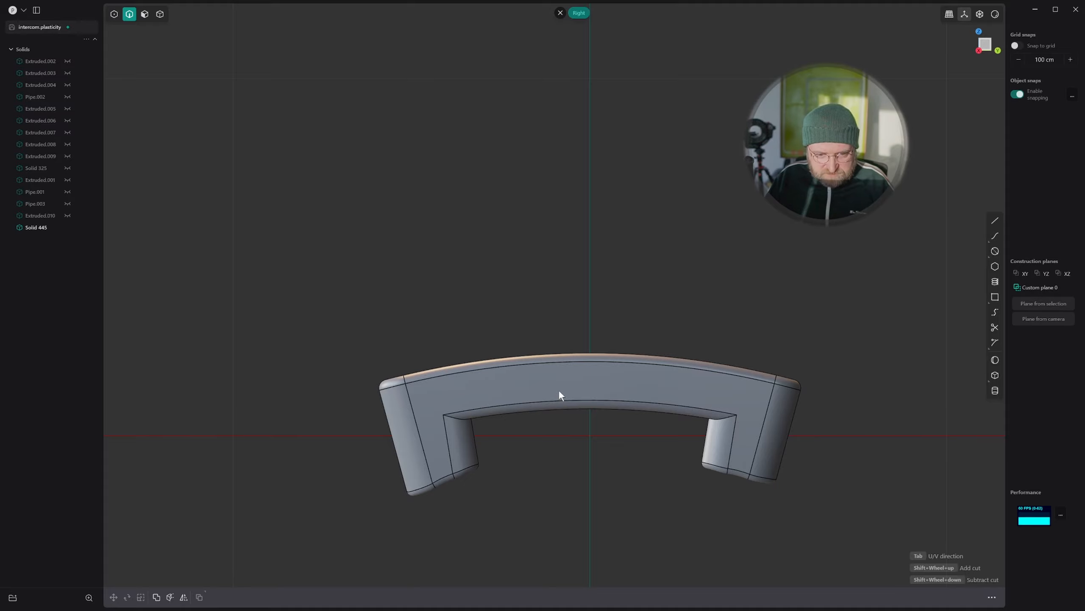
{"action": "key", "text": "Tab"}
{"action": "scroll", "coordinate": [598, 379], "scroll_direction": "up", "scroll_amount": 2, "text": "shift"}
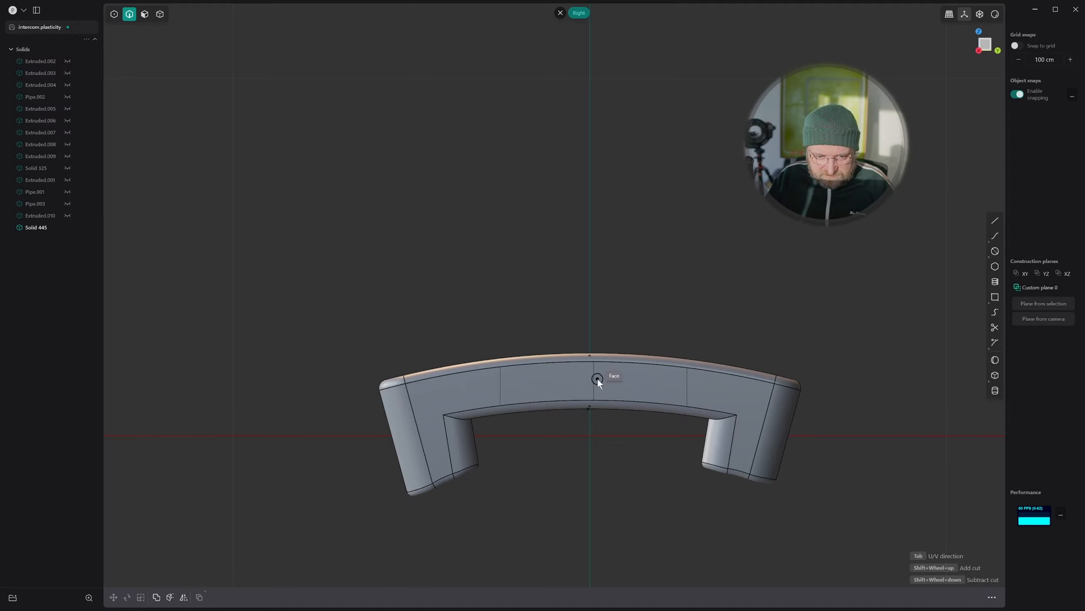
{"action": "left_click", "coordinate": [597, 378]}
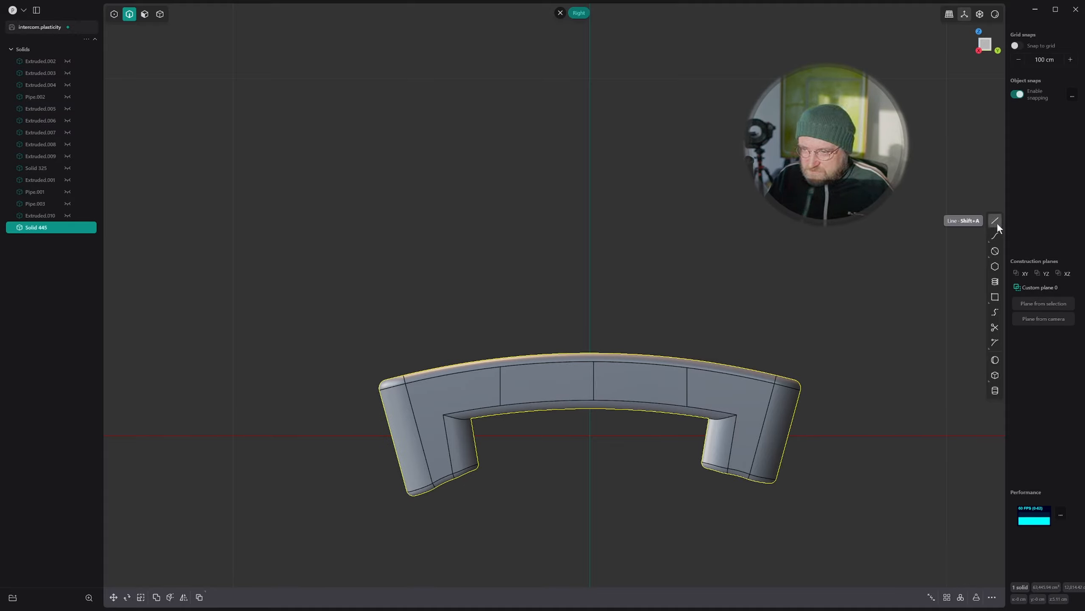
Step: Draw an arched spline along the middle of the bar, passing through the cut lines and extending beyond both ends
{"action": "left_click", "coordinate": [995, 235]}
{"action": "left_click", "coordinate": [298, 450]}
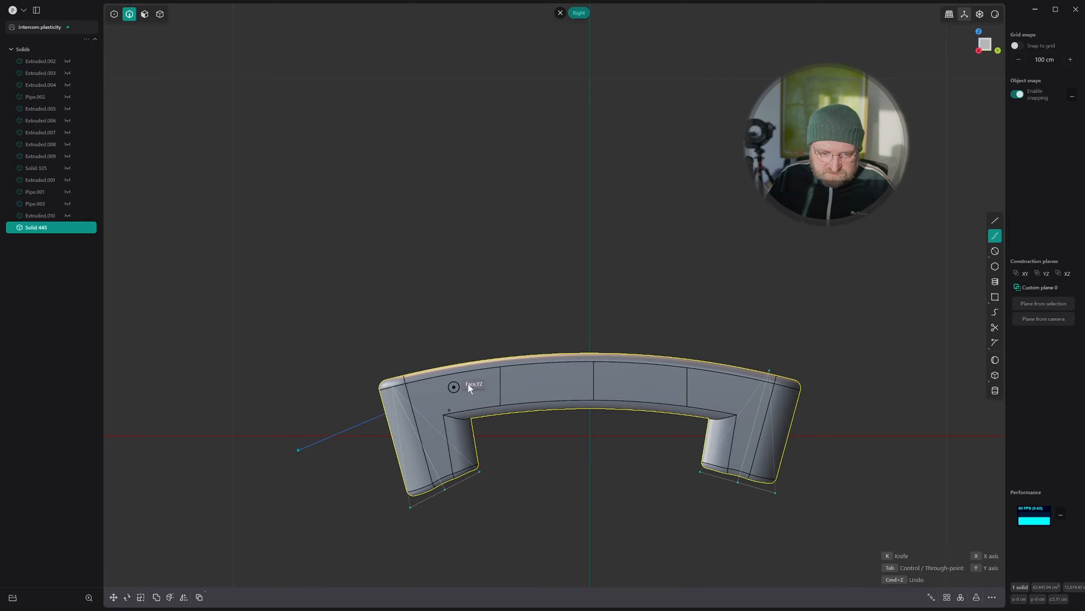
{"action": "left_click", "coordinate": [500, 386]}
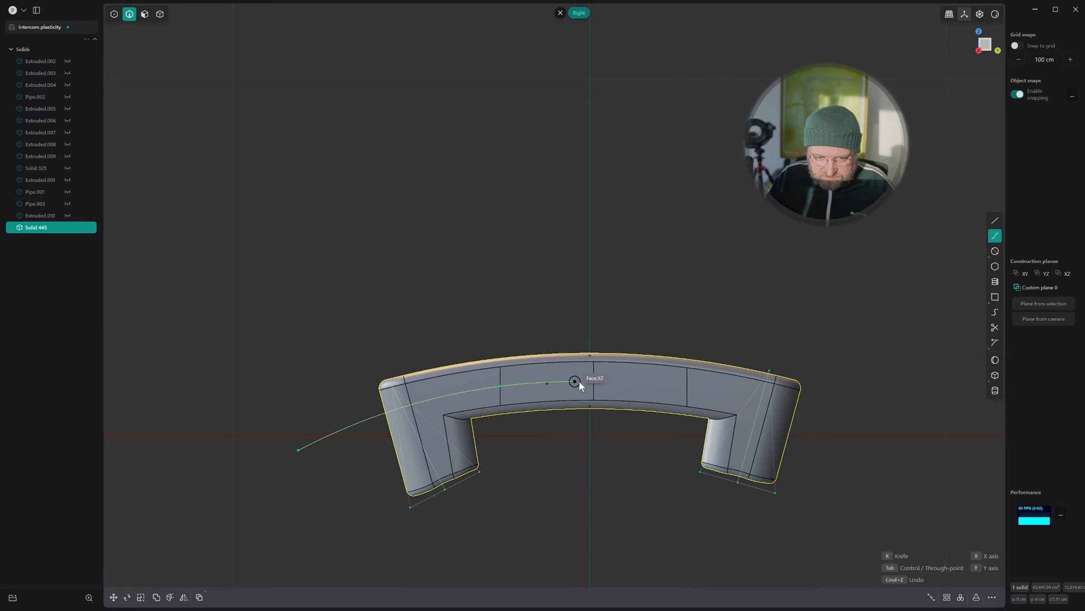
{"action": "left_click", "coordinate": [877, 467]}
{"action": "right_click", "coordinate": [876, 467]}
Step: Offset the outline of the flat outer face of the right leg inward to create a smaller rectangular face
{"action": "scroll", "coordinate": [793, 485], "scroll_direction": "down", "scroll_amount": 3}
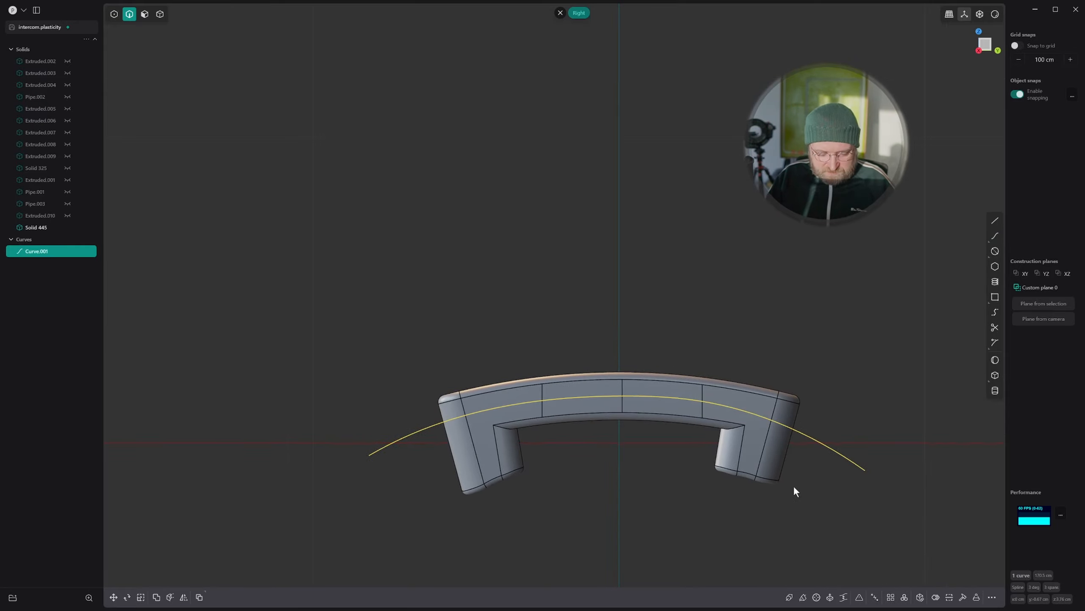
{"action": "scroll", "coordinate": [791, 471], "scroll_direction": "up", "scroll_amount": 2}
{"action": "middle_click_drag", "start_coordinate": [735, 429], "coordinate": [664, 386], "text": "shift"}
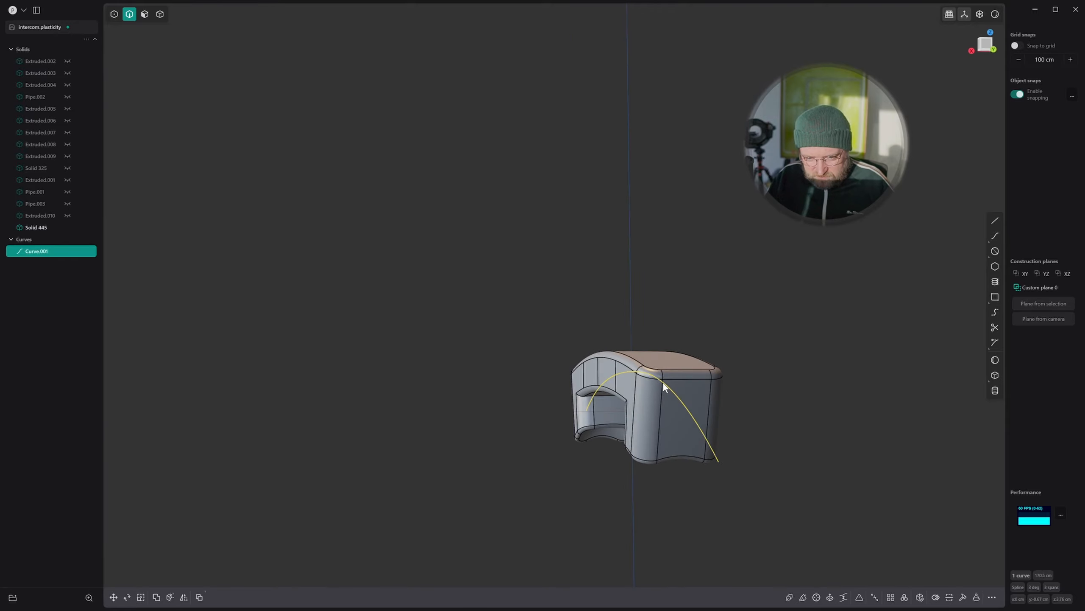
{"action": "key", "text": "3"}
{"action": "left_click", "coordinate": [689, 399]}
{"action": "key", "text": "o"}
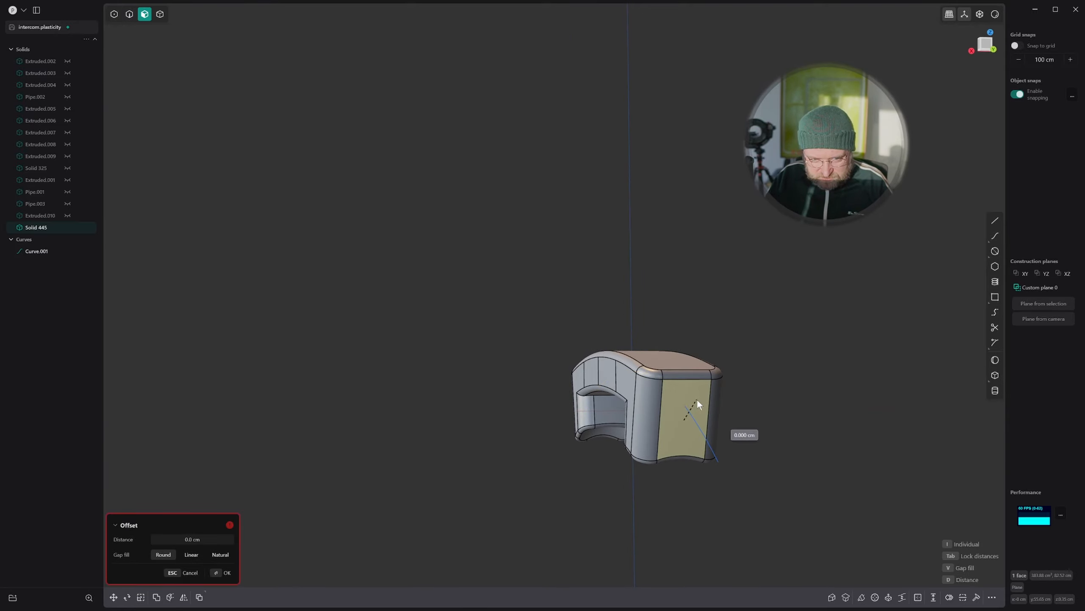
{"action": "left_click", "coordinate": [701, 394]}
{"action": "right_click", "coordinate": [701, 394]}
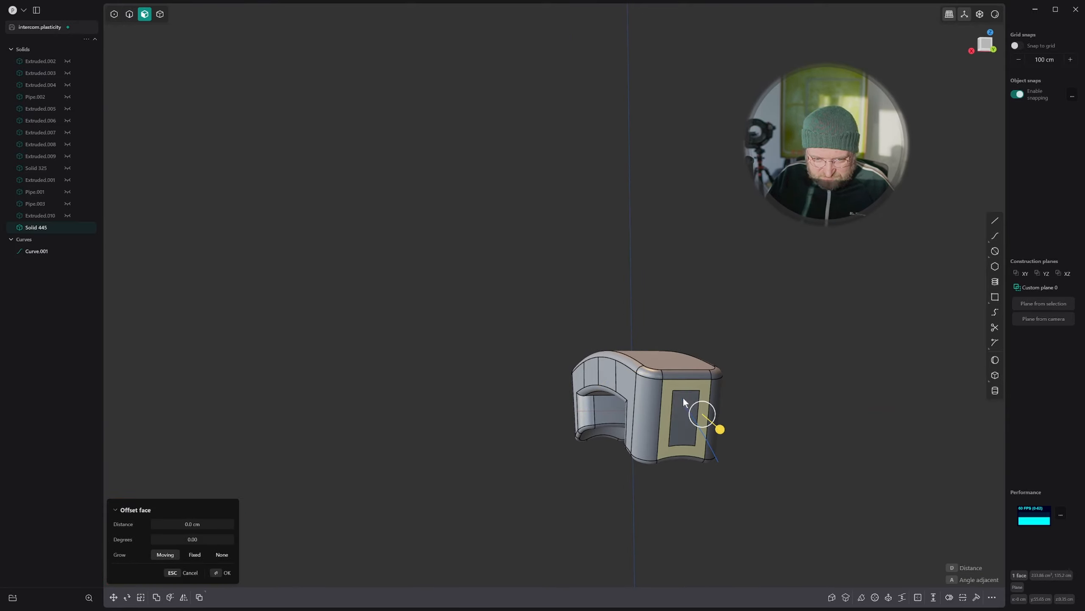
Step: Offset the inner rectangular face outward by about 3.291 cm to form a raised pad
{"action": "left_click", "coordinate": [684, 398]}
{"action": "left_click_drag", "start_coordinate": [699, 410], "coordinate": [704, 415]}
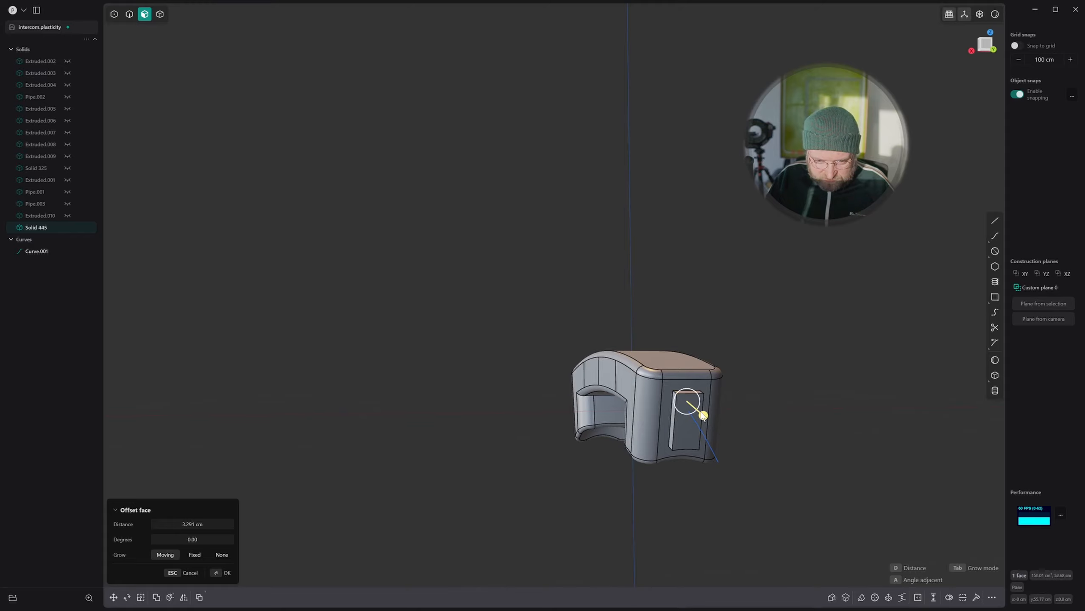
{"action": "right_click", "coordinate": [703, 415]}
Step: Fillet the four corner edges of the raised pad to give it rounded ends
{"action": "mouse_move", "coordinate": [686, 412]}
{"action": "middle_mouse_down"}
{"action": "mouse_move", "coordinate": [705, 429]}
{"action": "mouse_move", "coordinate": [684, 403]}
{"action": "mouse_move", "coordinate": [683, 418]}
{"action": "middle_mouse_up"}
{"action": "key", "text": "2"}
{"action": "key", "text": "f"}
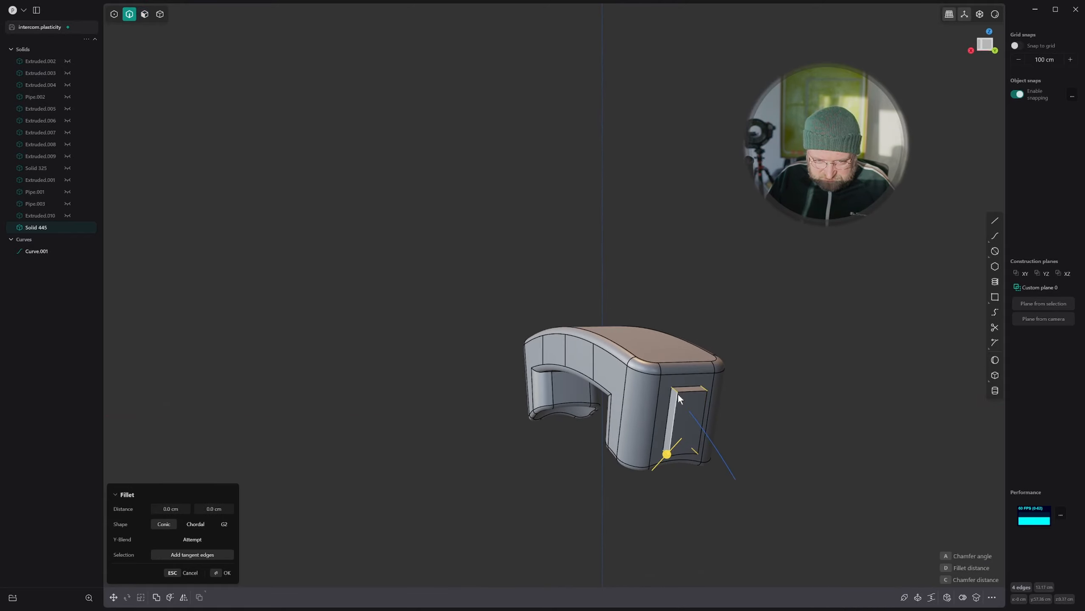
{"action": "left_click", "coordinate": [661, 467]}
Step: Cut the solid into upper and lower bodies with the arched spline, working in the Right view
{"action": "middle_click_drag", "start_coordinate": [680, 441], "coordinate": [746, 410]}
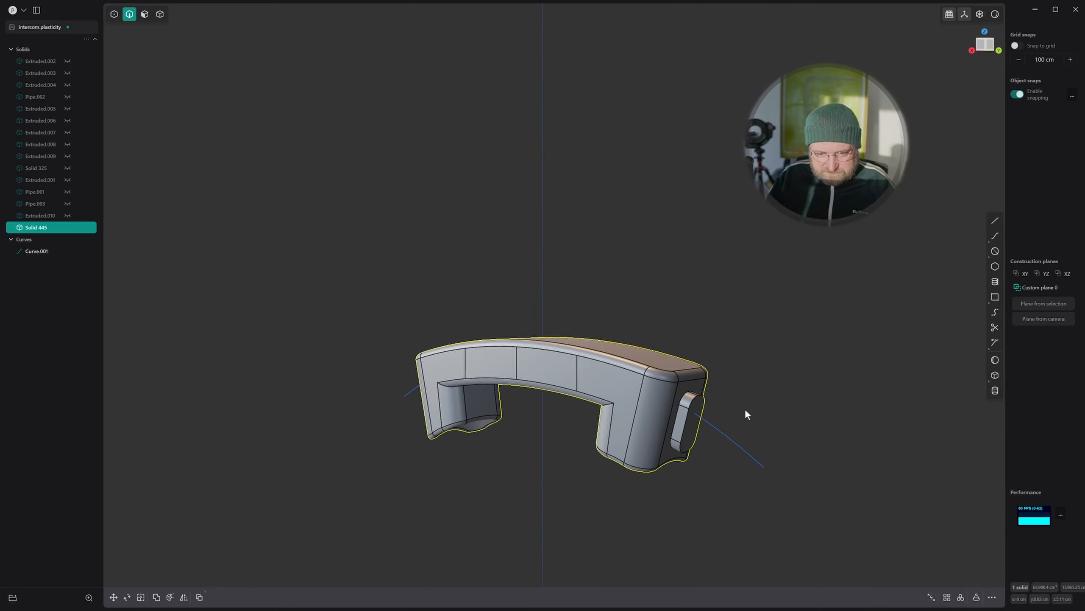
{"action": "left_click", "coordinate": [721, 430]}
{"action": "key", "text": "KP_3"}
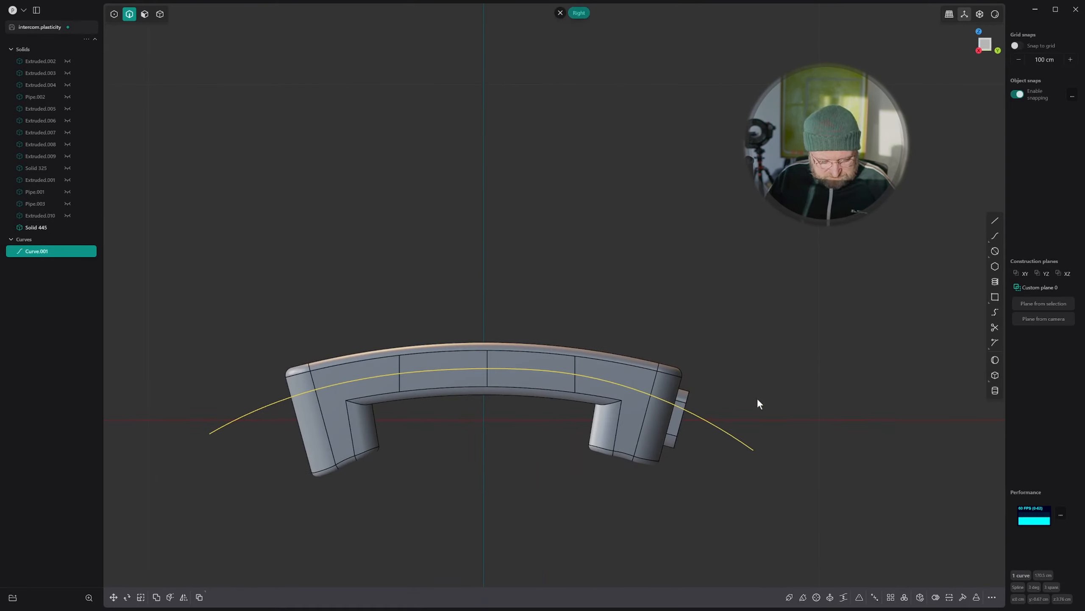
{"action": "key", "text": "c"}
{"action": "left_click", "coordinate": [639, 380]}
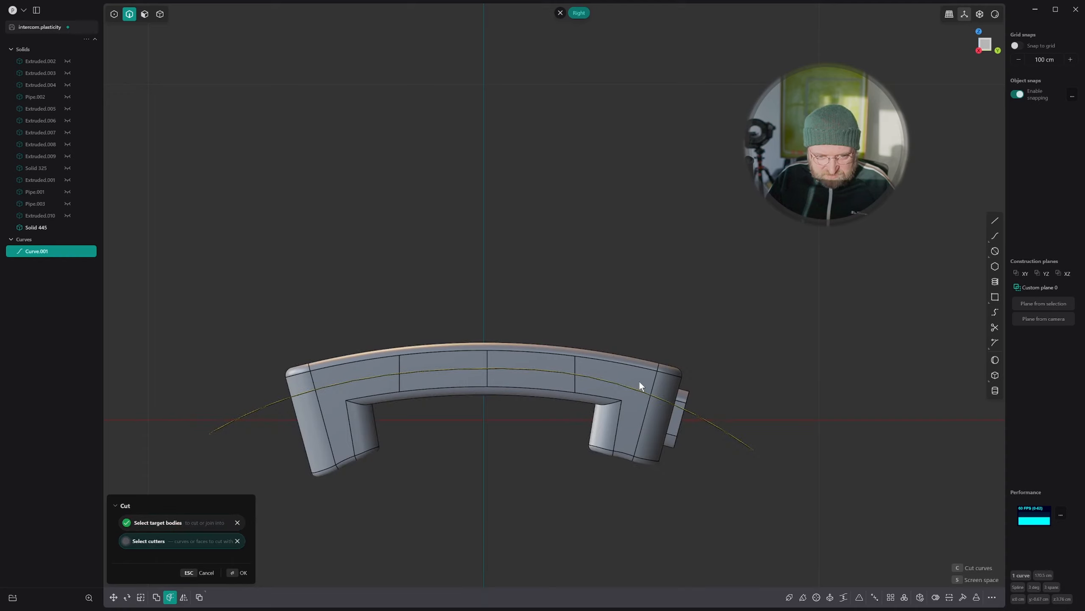
{"action": "left_click", "coordinate": [717, 428]}
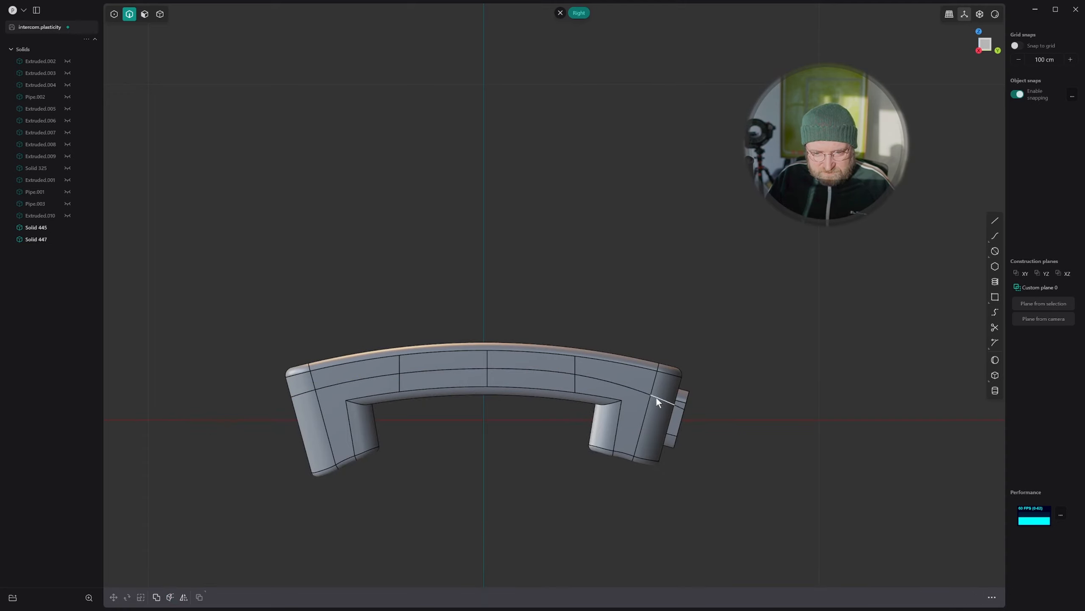
Step: Fillet the lower body's edges along the cut with a distance of about 1.173 cm
{"action": "left_click", "coordinate": [624, 384]}
{"action": "key", "text": "f"}
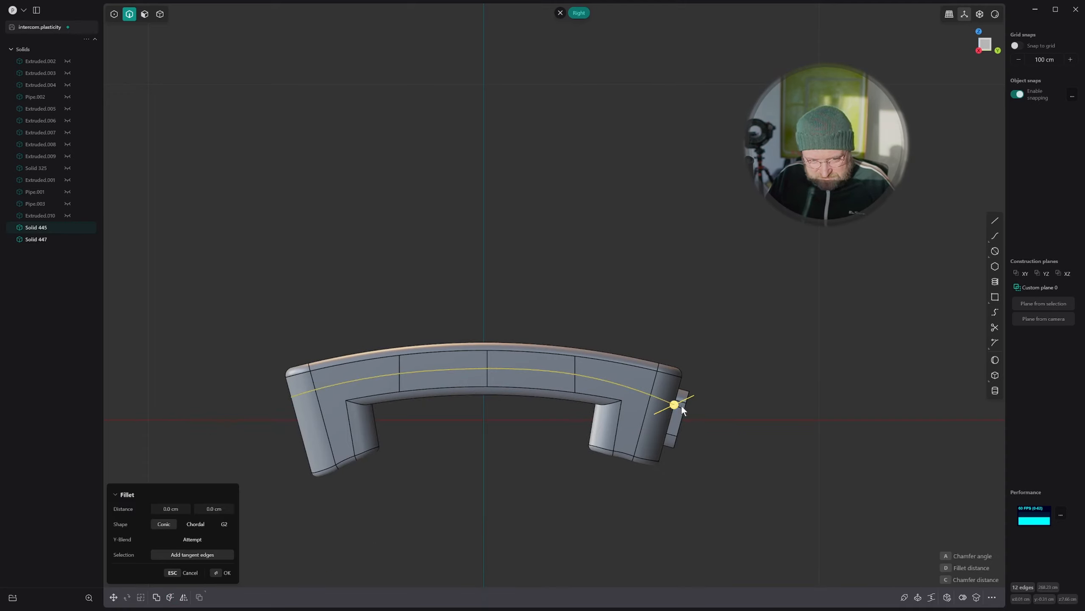
{"action": "scroll", "coordinate": [684, 411], "scroll_direction": "up", "scroll_amount": 3}
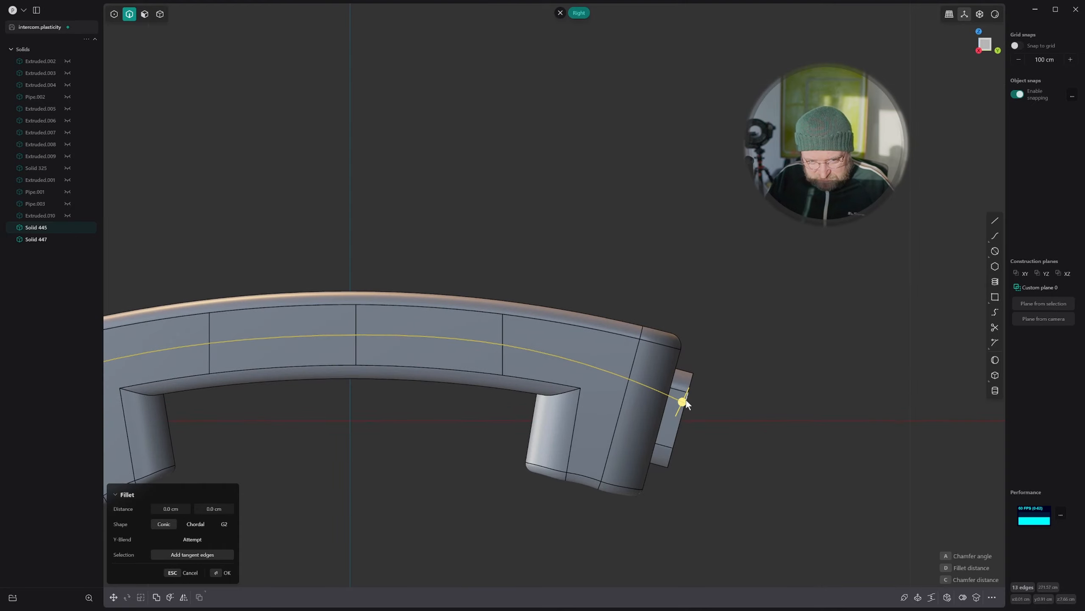
{"action": "left_click_drag", "start_coordinate": [686, 400], "coordinate": [690, 396]}
{"action": "middle_click_drag", "start_coordinate": [694, 401], "coordinate": [646, 399]}
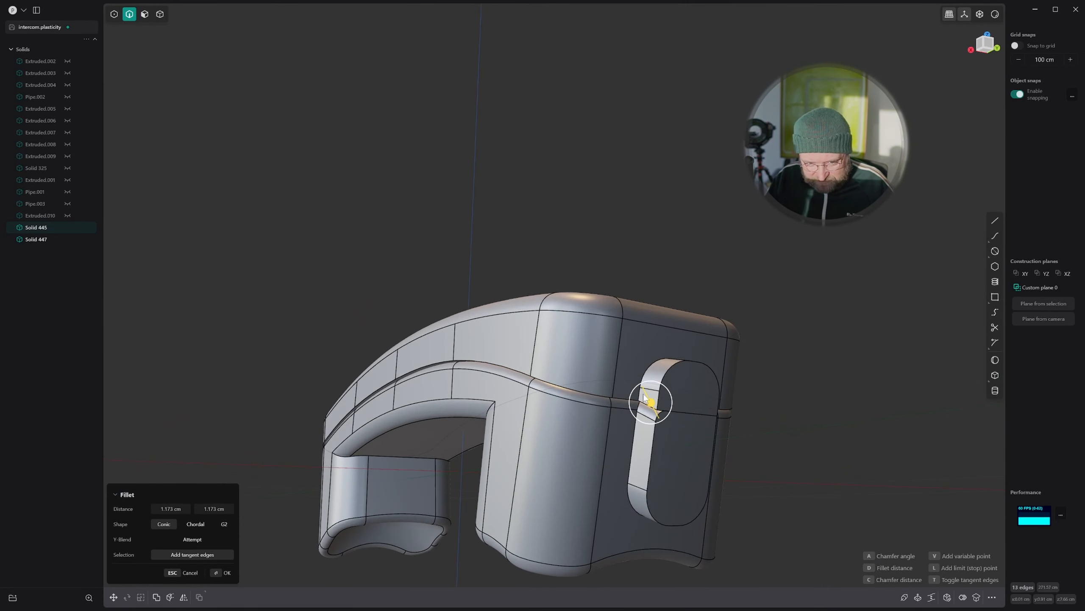
{"action": "key", "text": "Return"}
Step: Fillet the upper body's matching edges along the cut to form a groove between the two bodies
{"action": "double_click", "coordinate": [586, 394]}
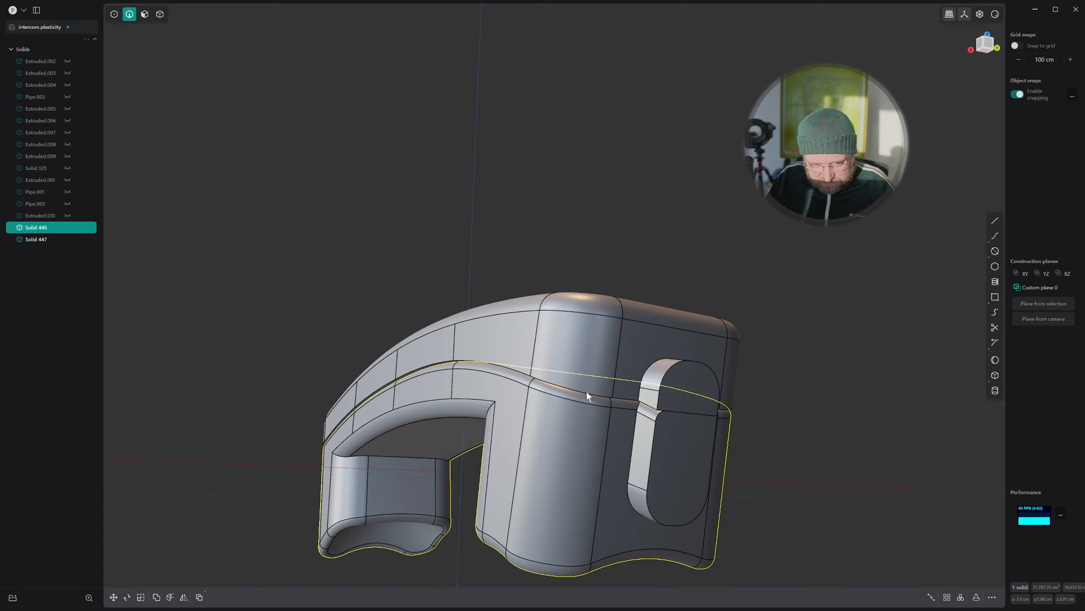
{"action": "key", "text": "b"}
{"action": "left_click_drag", "start_coordinate": [648, 407], "coordinate": [643, 412]}
{"action": "middle_click_drag", "start_coordinate": [590, 400], "coordinate": [659, 370]}
{"action": "key", "text": "Return"}
Step: Join the upper and lower bodies into one solid with a Boolean union
{"action": "key", "text": "q"}
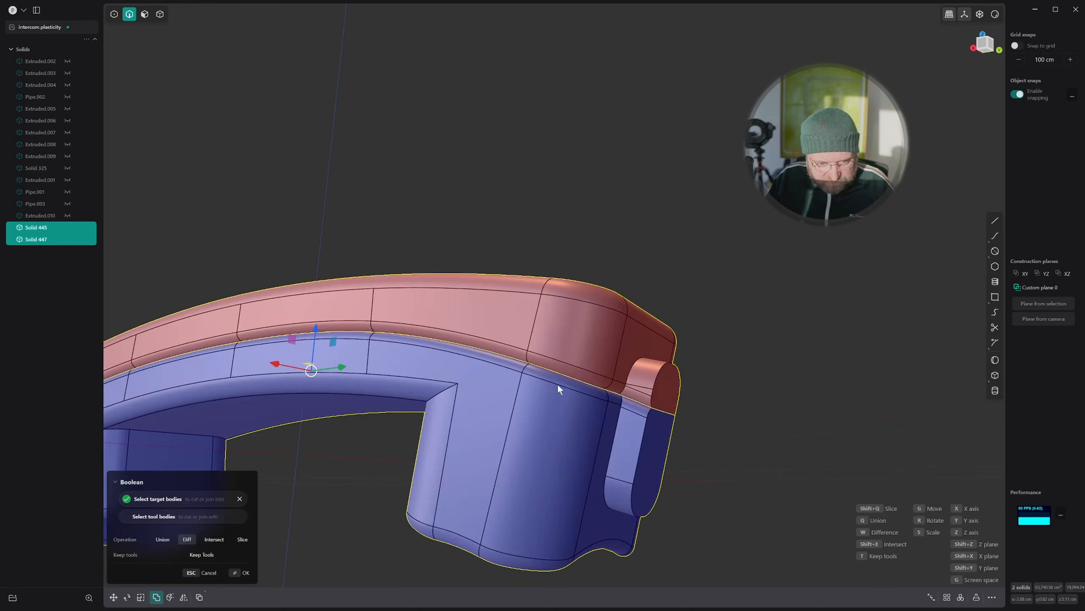
{"action": "key", "text": "q"}
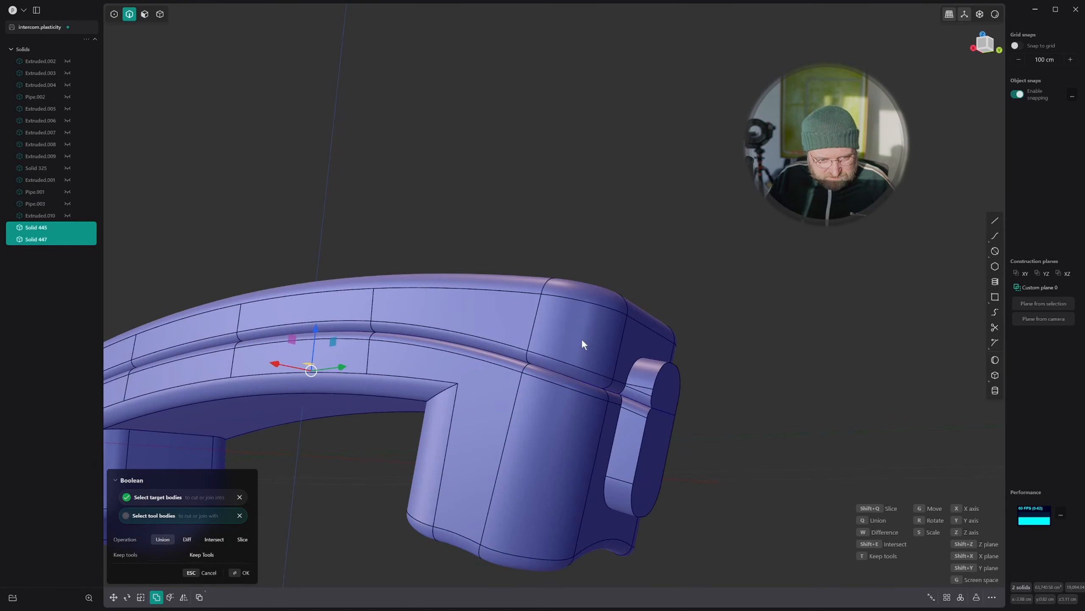
{"action": "key", "text": "Return"}
{"action": "key", "text": "Escape"}
Step: Mirror the raised pad's outer face across X as a separate sheet
{"action": "middle_click_drag", "start_coordinate": [622, 339], "coordinate": [656, 378]}
{"action": "key", "text": "3"}
{"action": "left_click", "coordinate": [654, 370]}
{"action": "scroll", "coordinate": [690, 384], "scroll_direction": "down", "scroll_amount": 2}
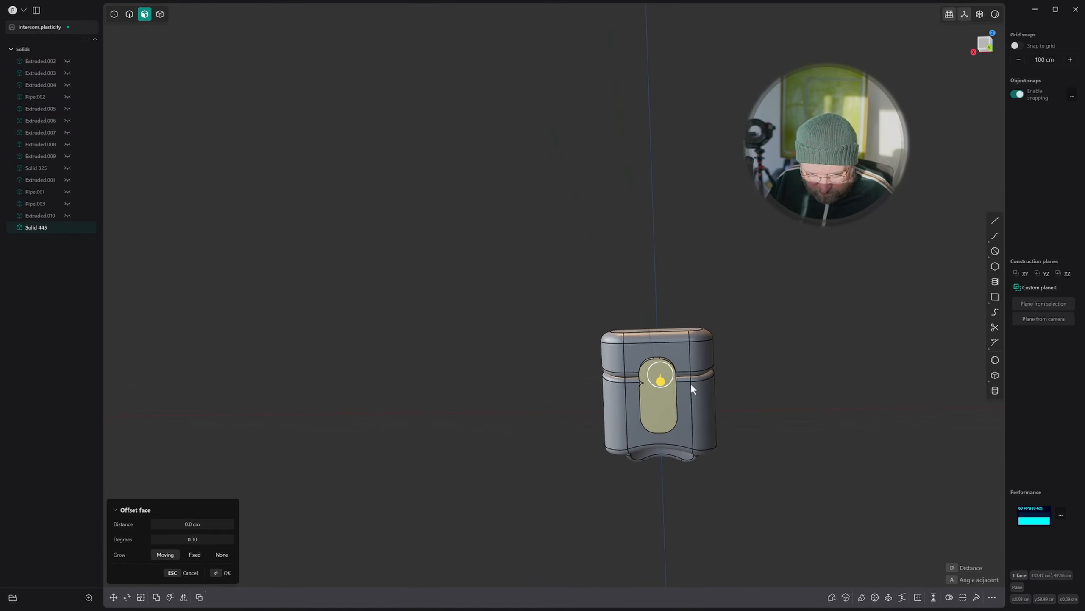
{"action": "key", "text": "alt+x"}
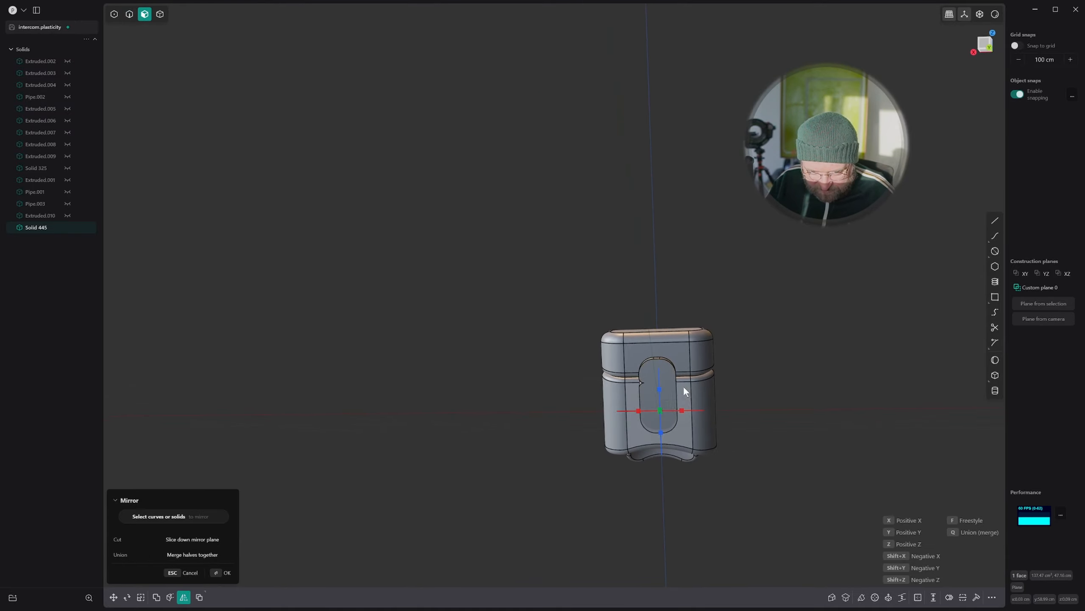
{"action": "right_click", "coordinate": [645, 413]}
Step: Delete the original outer face of the raised pad from the solid
{"action": "left_click", "coordinate": [646, 412]}
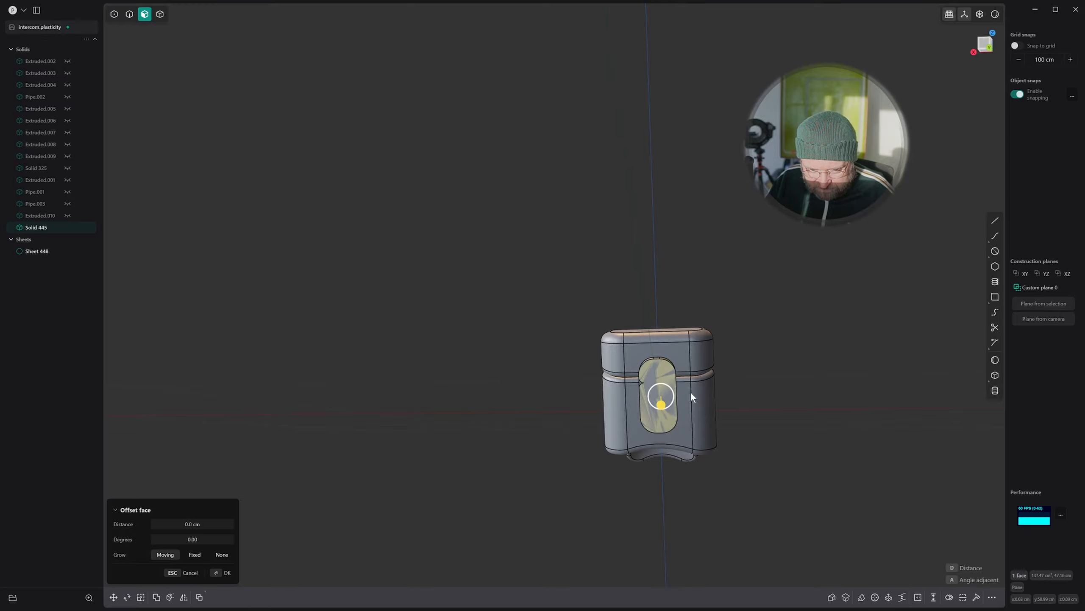
{"action": "middle_click_drag", "start_coordinate": [690, 391], "coordinate": [668, 398]}
{"action": "key", "text": "x"}
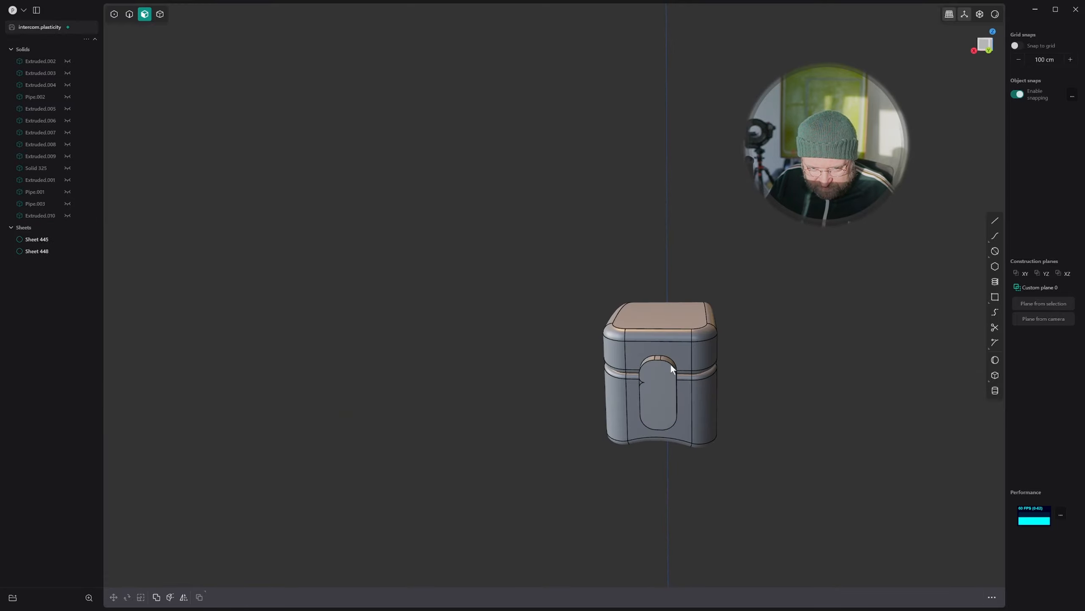
Step: Mirror the opened main body across X, slicing it down the mirror plane, to make both sides symmetrical
{"action": "key", "text": "4"}
{"action": "left_click", "coordinate": [675, 346]}
{"action": "key", "text": "alt+x"}
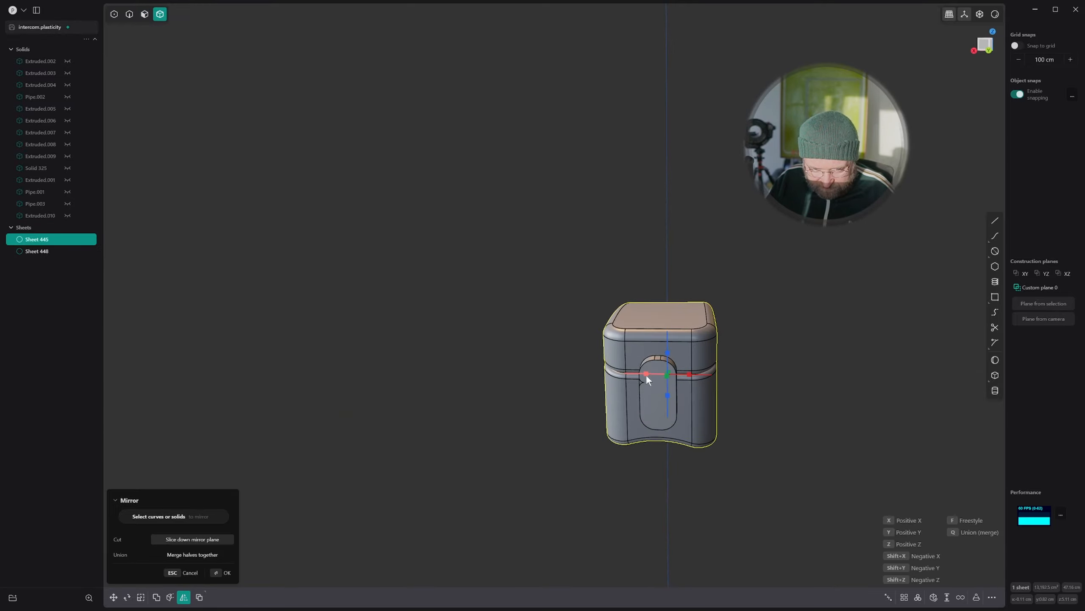
{"action": "left_click", "coordinate": [647, 373]}
{"action": "right_click", "coordinate": [649, 375]}
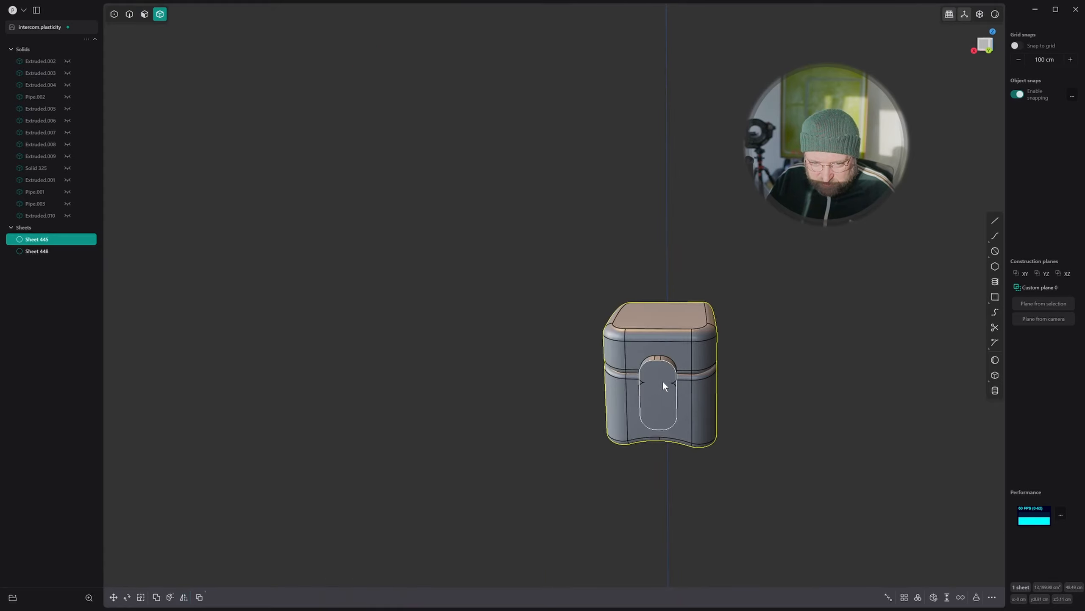
Step: Inset the outline of the raised end pad's outer face and try to push the enclosed face inward
{"action": "key", "text": "3"}
{"action": "middle_click_drag", "start_coordinate": [662, 380], "coordinate": [680, 390]}
{"action": "left_click", "coordinate": [660, 377]}
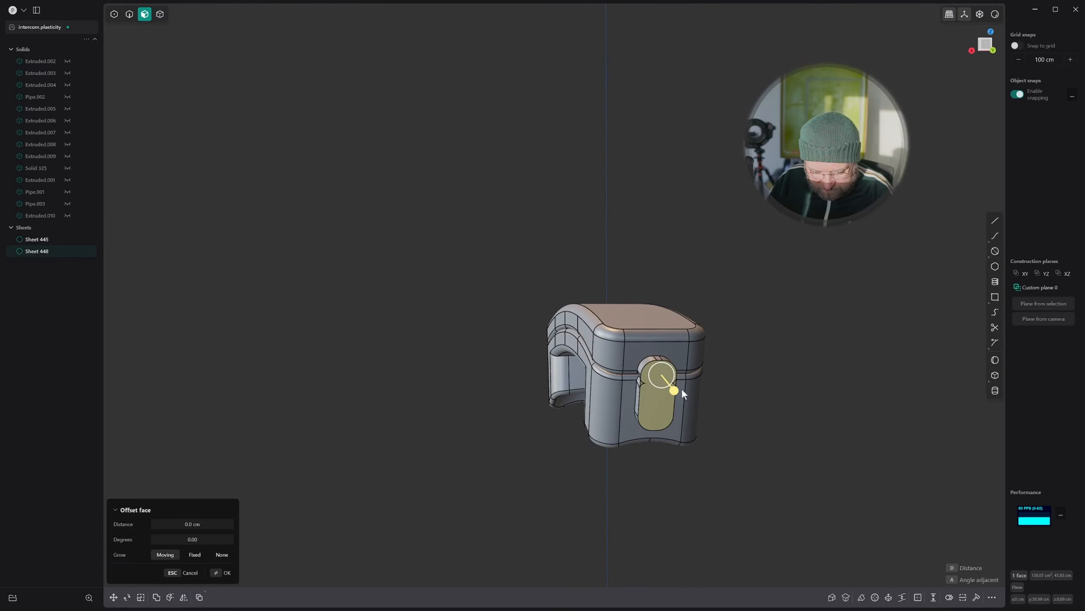
{"action": "key", "text": "o"}
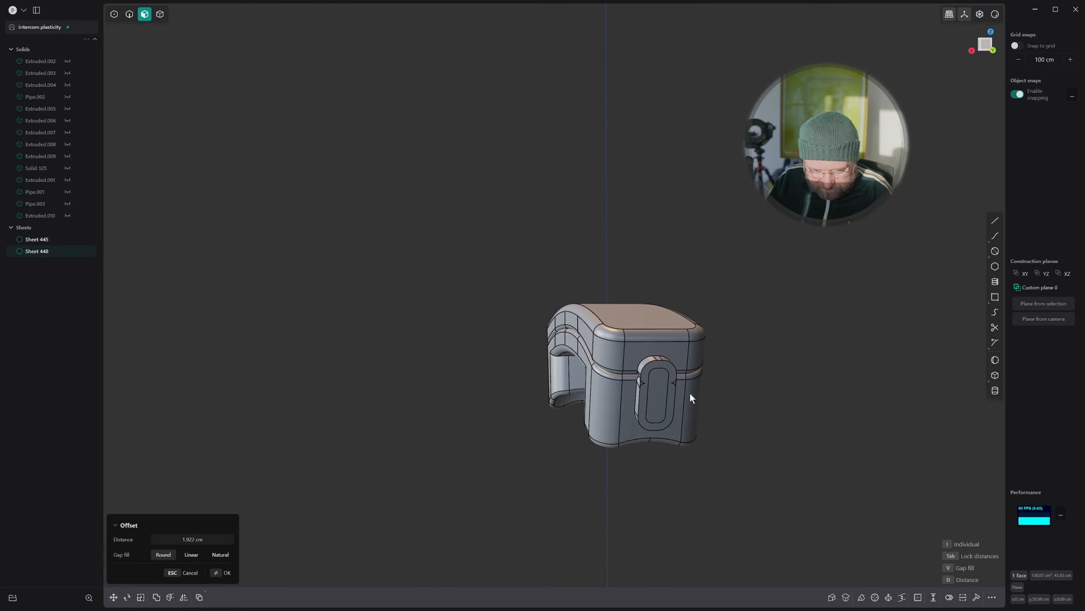
{"action": "key", "text": "Escape"}
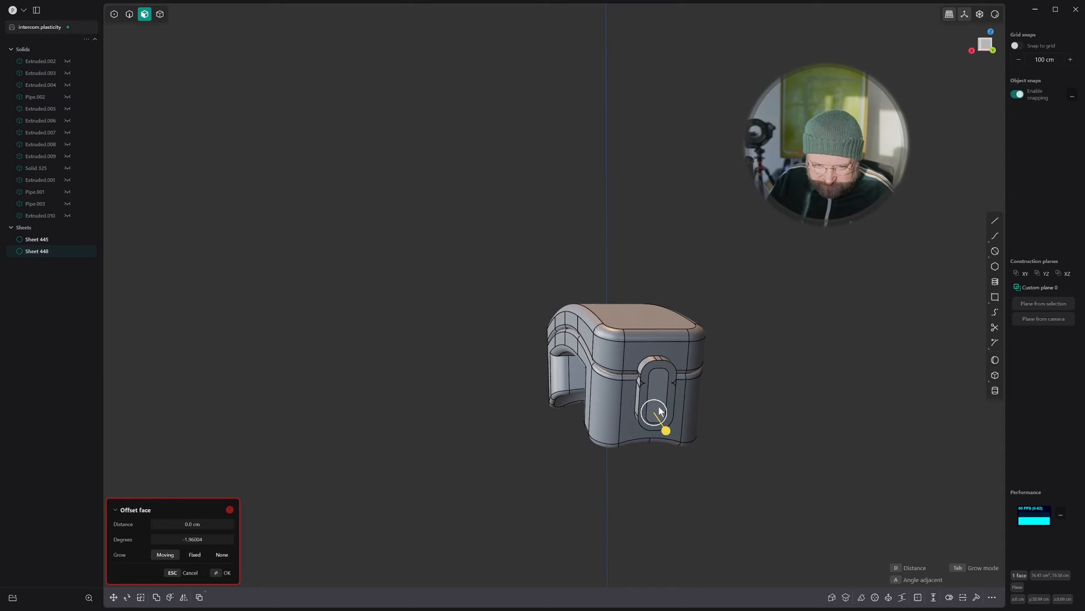
{"action": "left_click_drag", "start_coordinate": [666, 430], "coordinate": [665, 390]}
{"action": "key", "text": "Escape"}
{"action": "left_click", "coordinate": [657, 389]}
Step: Show all the hidden intercom bodies again together with the handset
{"action": "middle_click_drag", "start_coordinate": [665, 373], "coordinate": [540, 325]}
{"action": "left_click", "coordinate": [540, 322]}
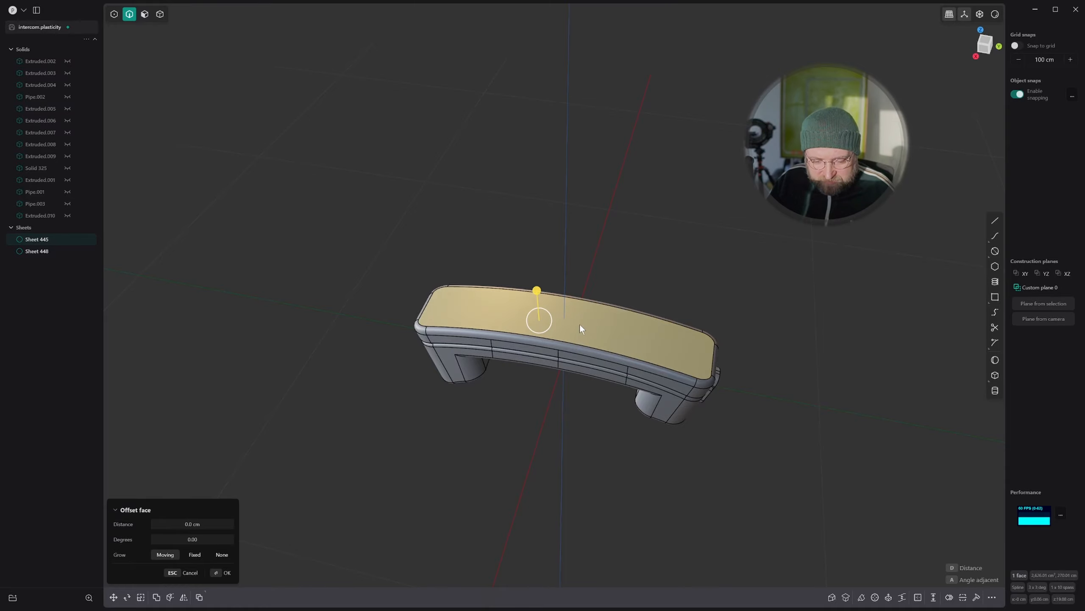
{"action": "key", "text": "/"}
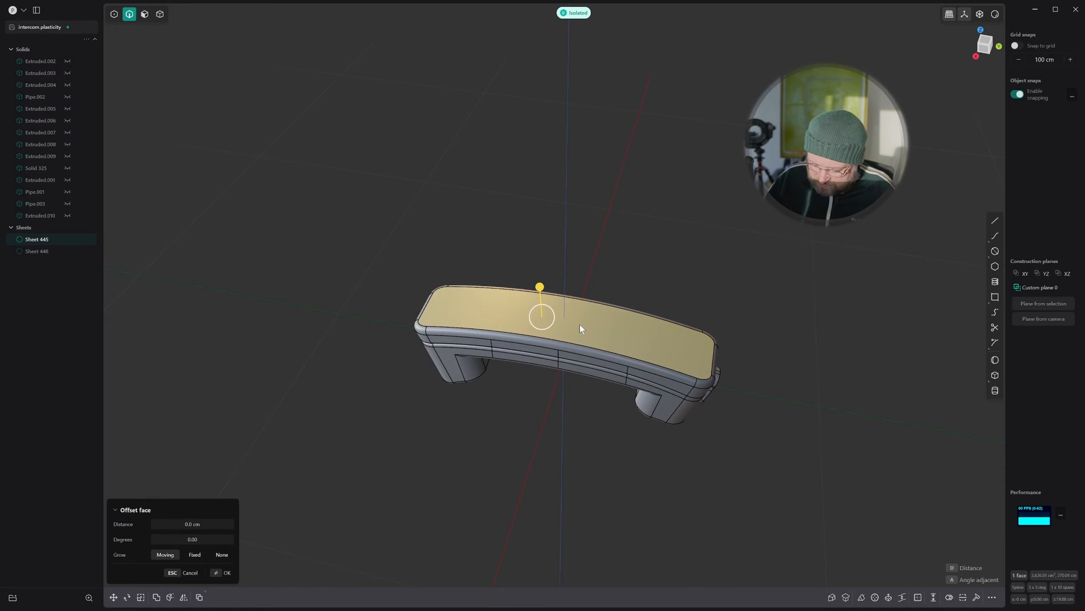
{"action": "key", "text": "/"}
{"action": "left_click", "coordinate": [688, 145]}
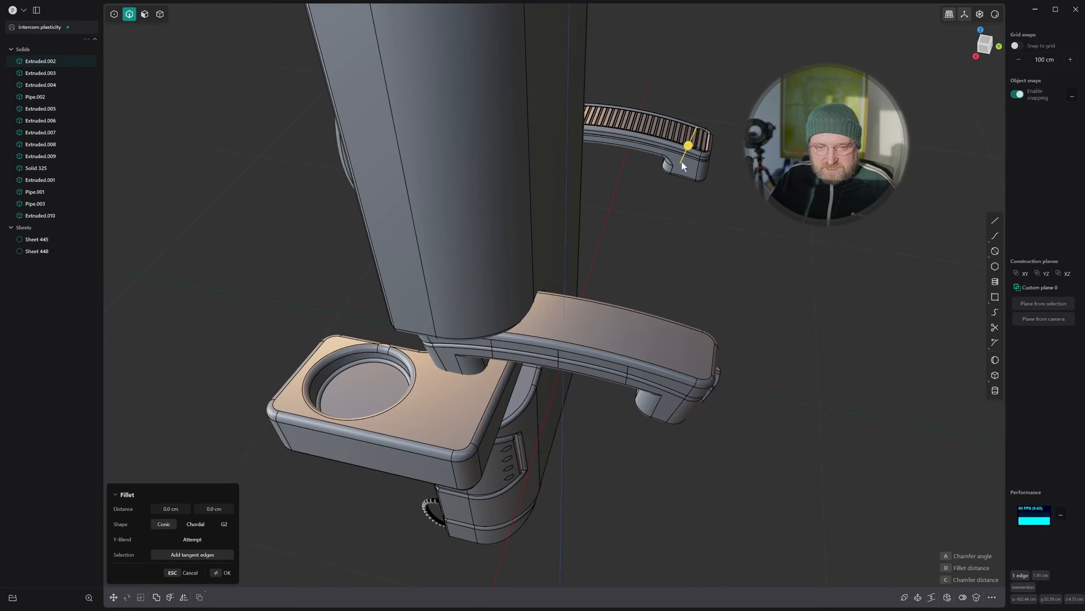
{"action": "middle_click_drag", "start_coordinate": [682, 161], "coordinate": [851, 115]}
{"action": "middle_click_drag", "start_coordinate": [889, 205], "coordinate": [622, 121], "text": "shift"}
{"action": "middle_click_drag", "start_coordinate": [492, 193], "coordinate": [690, 213]}
Step: Move the handset about -203 cm along Y so it sits out in front of the intercom body
{"action": "left_click", "coordinate": [374, 259]}
{"action": "key", "text": "g"}
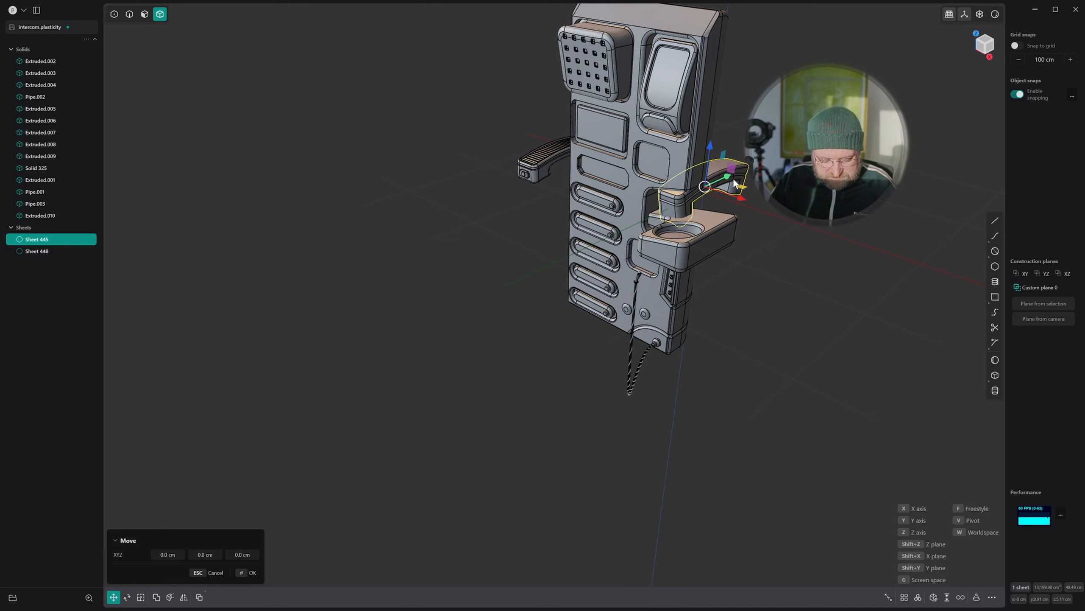
{"action": "left_click_drag", "start_coordinate": [729, 177], "coordinate": [592, 246]}
{"action": "middle_click_drag", "start_coordinate": [630, 239], "coordinate": [639, 238]}
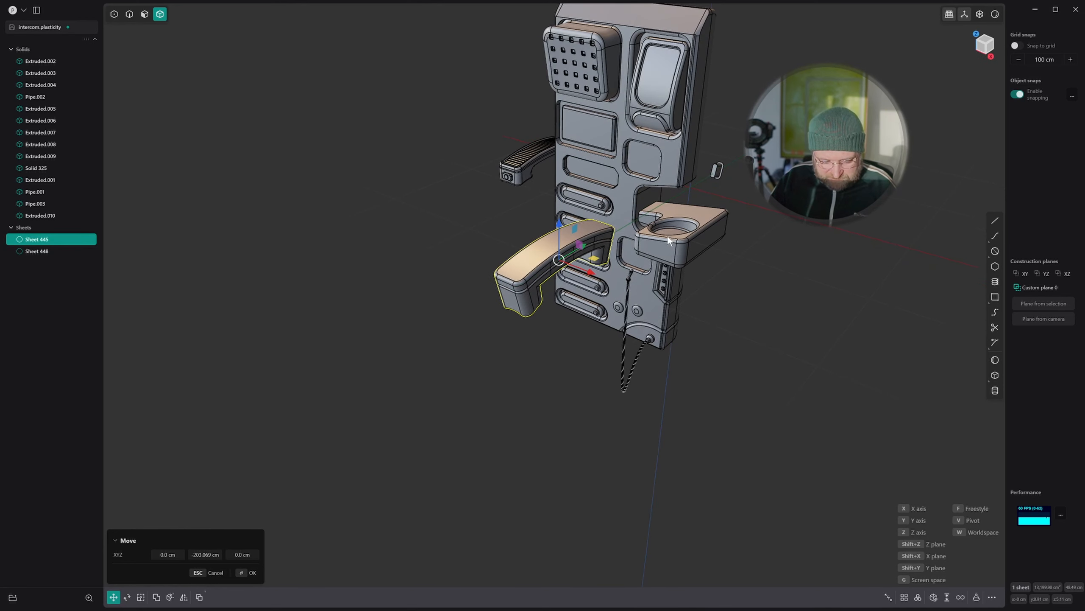
Step: Rotate the handset 180° about Z and 90° about X so it stands upright facing the panel
{"action": "type", "text": "r9"}
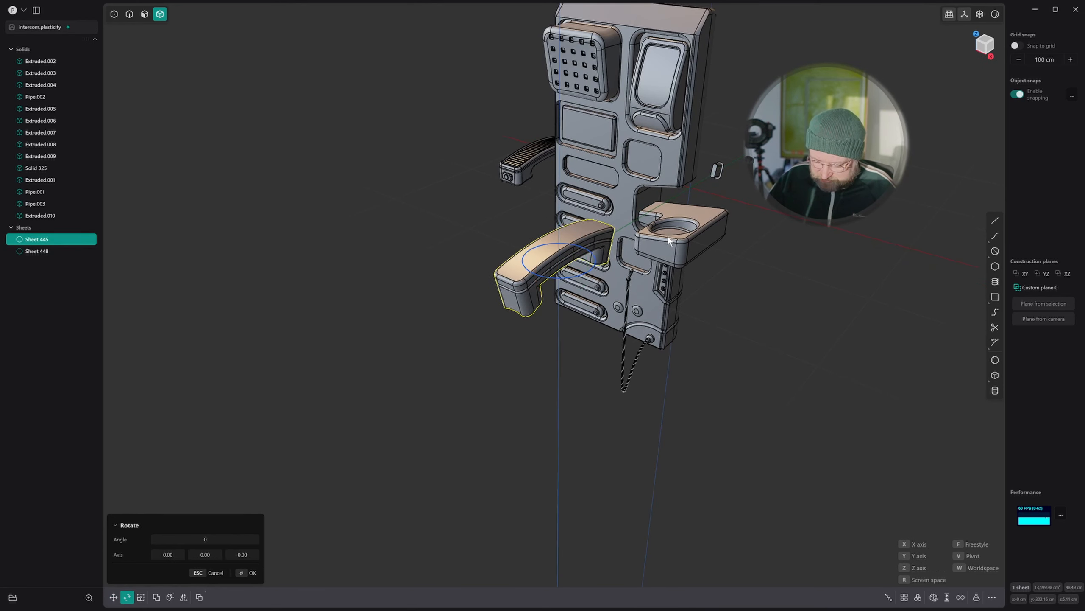
{"action": "type", "text": "180"}
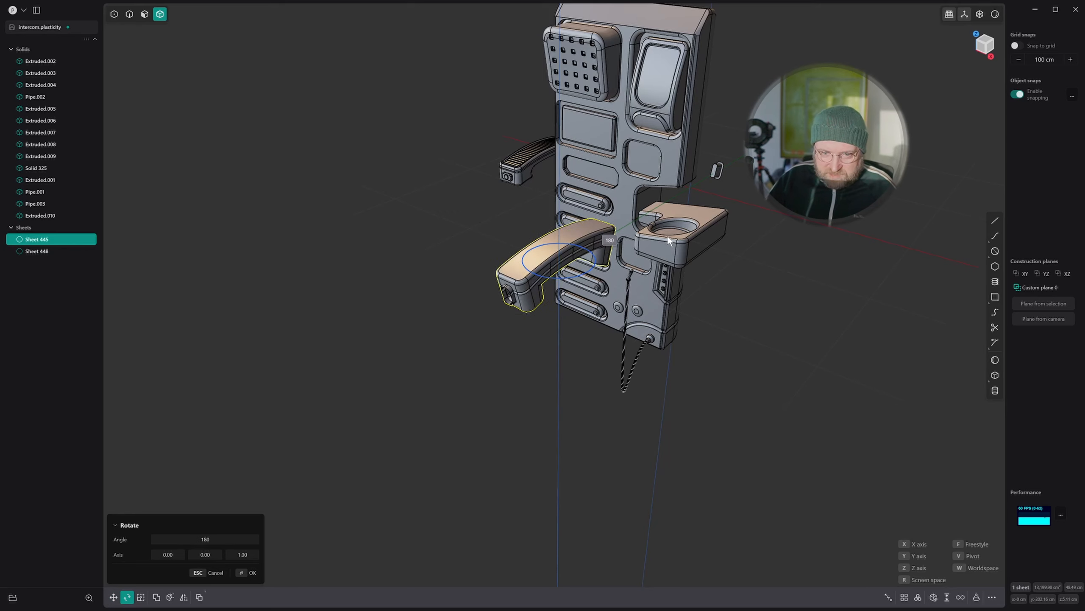
{"action": "key", "text": "Return"}
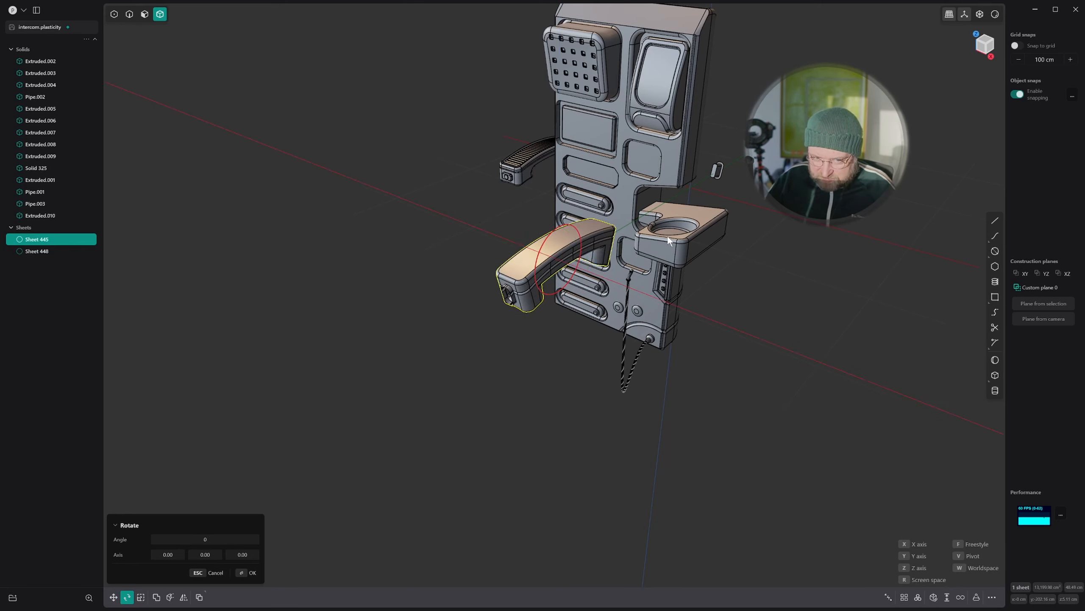
{"action": "type", "text": "90"}
{"action": "key", "text": "Return"}
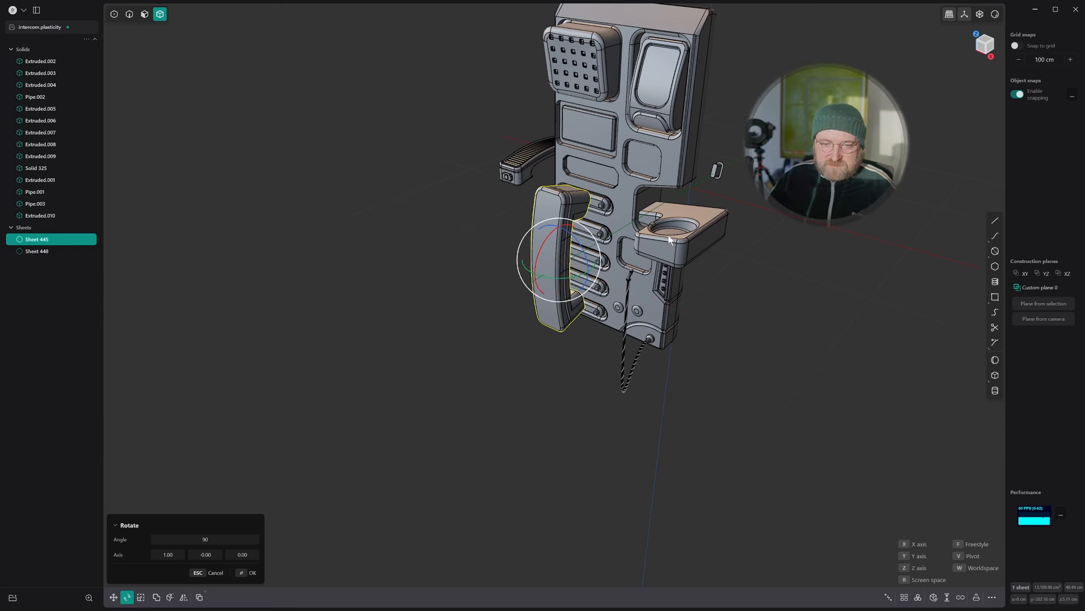
{"action": "middle_click_drag", "start_coordinate": [643, 417], "coordinate": [593, 361]}
{"action": "key", "text": "Return"}
Step: Move the handset over the two cradle recesses on the front panel and scale it up slightly
{"action": "middle_click_drag", "start_coordinate": [602, 307], "coordinate": [623, 322]}
{"action": "key", "text": "g"}
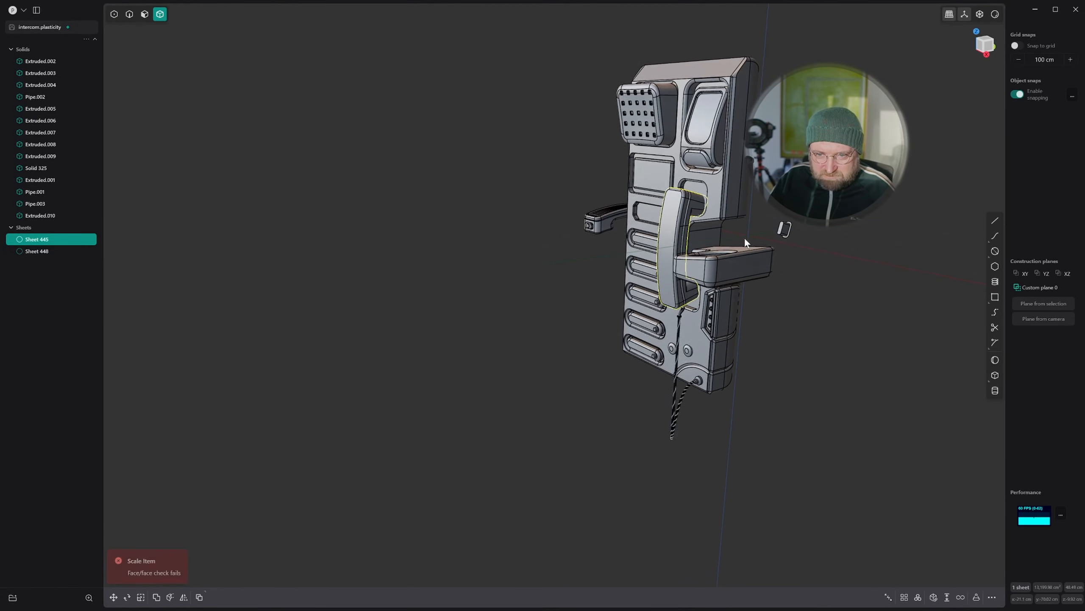
{"action": "scroll", "coordinate": [741, 226], "scroll_direction": "up", "scroll_amount": 3}
{"action": "mouse_move", "coordinate": [745, 237]}
{"action": "middle_mouse_down"}
{"action": "mouse_move", "coordinate": [741, 225]}
{"action": "mouse_move", "coordinate": [761, 245]}
{"action": "middle_mouse_up"}
{"action": "scroll", "coordinate": [742, 226], "scroll_direction": "up", "scroll_amount": 5}
{"action": "key", "text": "s"}
{"action": "left_click", "coordinate": [753, 273]}
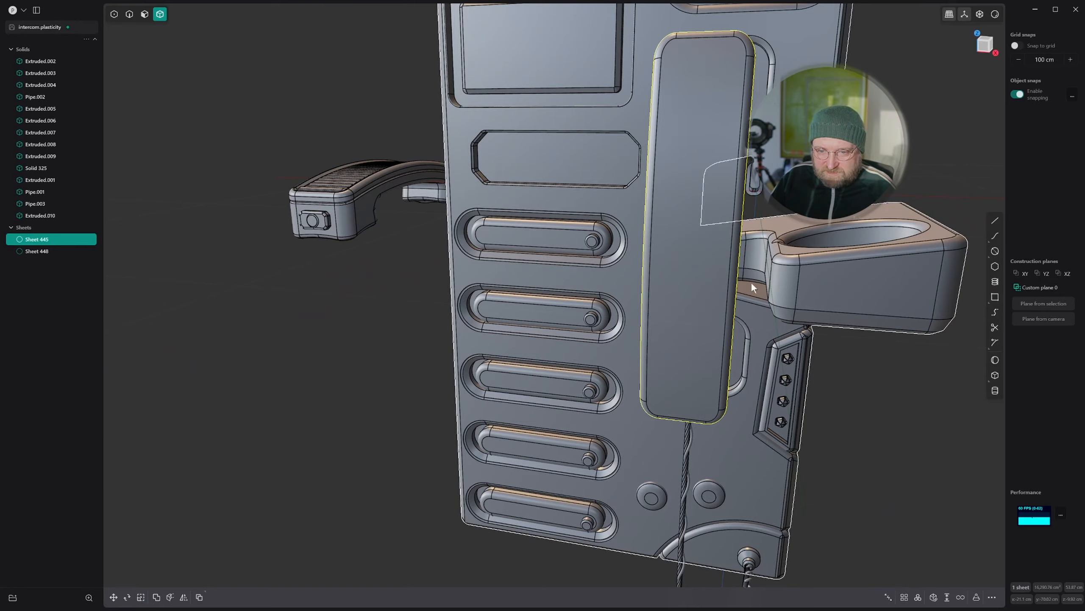
Step: Shift the handset into place so its two leg ends seat in the panel's cradle recesses
{"action": "middle_click_drag", "start_coordinate": [751, 282], "coordinate": [605, 271]}
{"action": "right_click", "coordinate": [607, 276]}
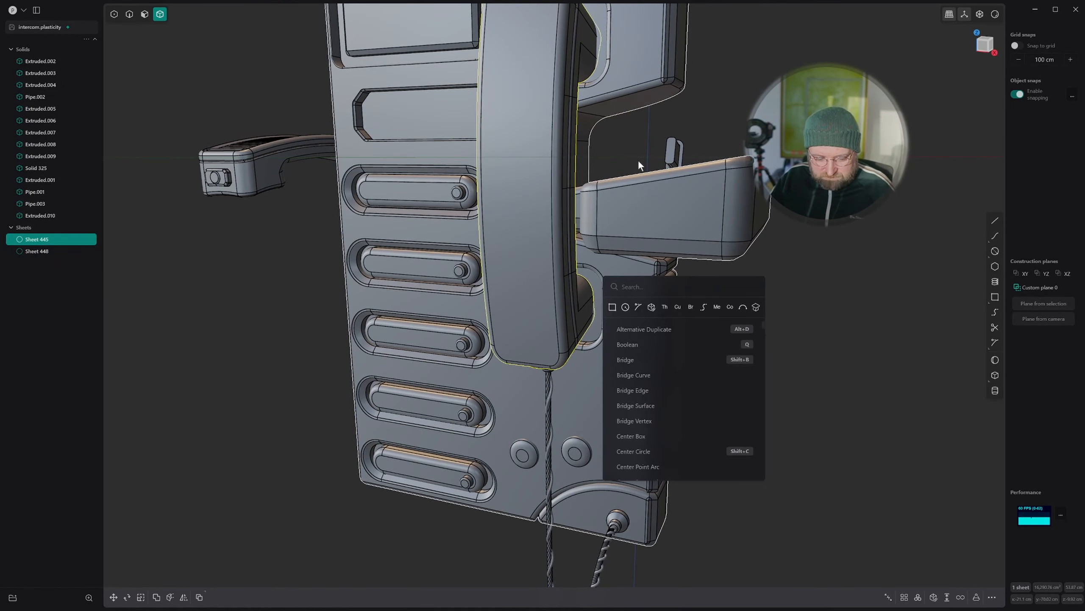
{"action": "key", "text": "g"}
{"action": "left_click_drag", "start_coordinate": [583, 182], "coordinate": [587, 186]}
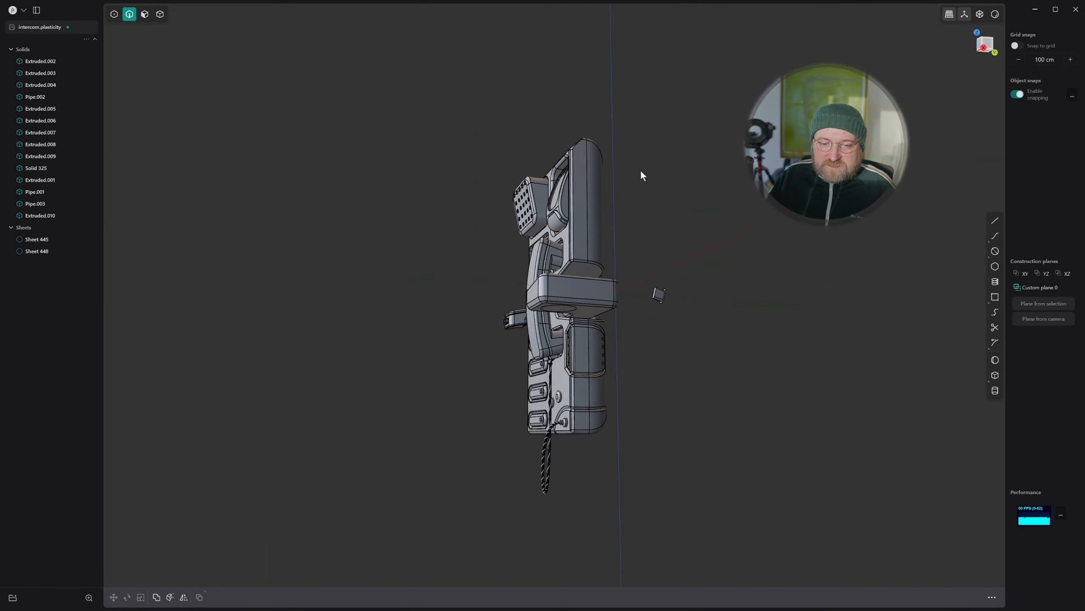
Step: Inset the outline of the handset's long curved front face to leave a narrow border
{"action": "middle_click_drag", "start_coordinate": [640, 170], "coordinate": [615, 238]}
{"action": "scroll", "coordinate": [492, 259], "scroll_direction": "up", "scroll_amount": 3}
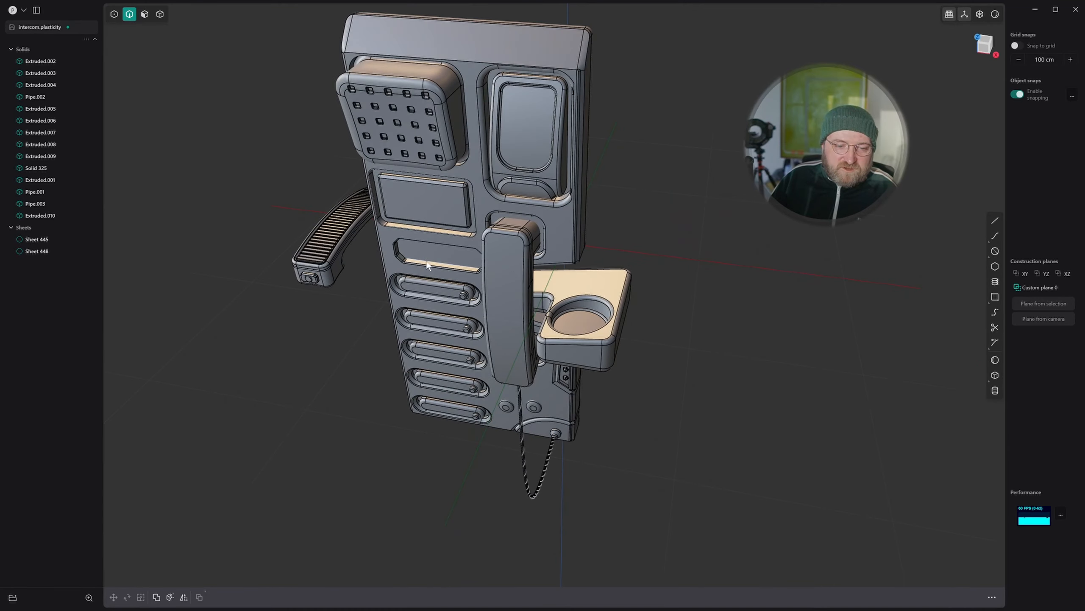
{"action": "scroll", "coordinate": [470, 252], "scroll_direction": "up", "scroll_amount": 2}
{"action": "scroll", "coordinate": [485, 258], "scroll_direction": "up", "scroll_amount": 2}
{"action": "middle_click_drag", "start_coordinate": [485, 258], "coordinate": [510, 208]}
{"action": "key", "text": "3"}
{"action": "left_click", "coordinate": [514, 212]}
{"action": "key", "text": "o"}
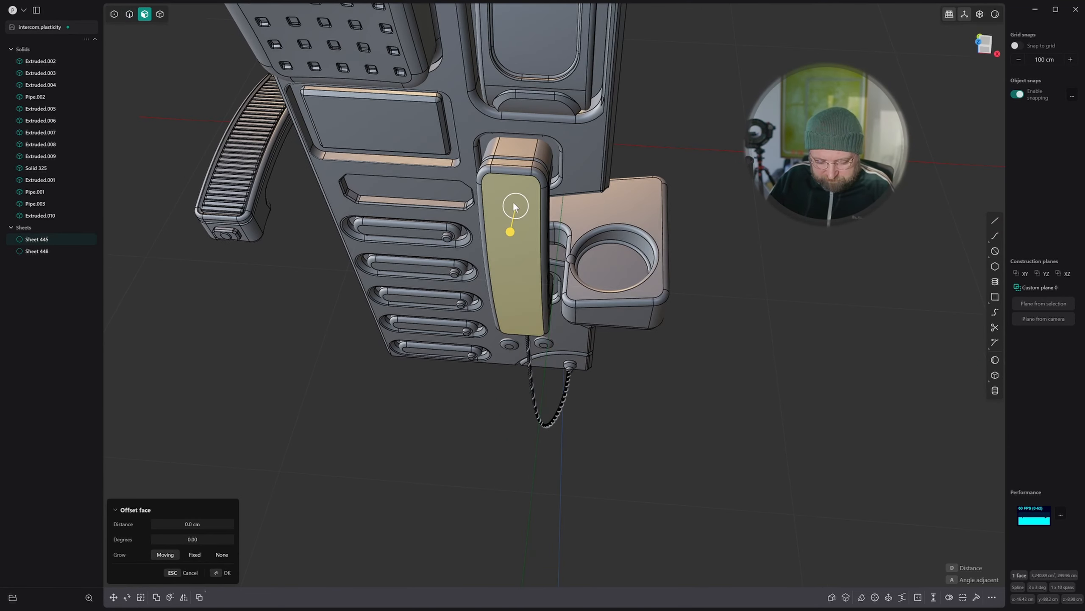
{"action": "key", "text": "o"}
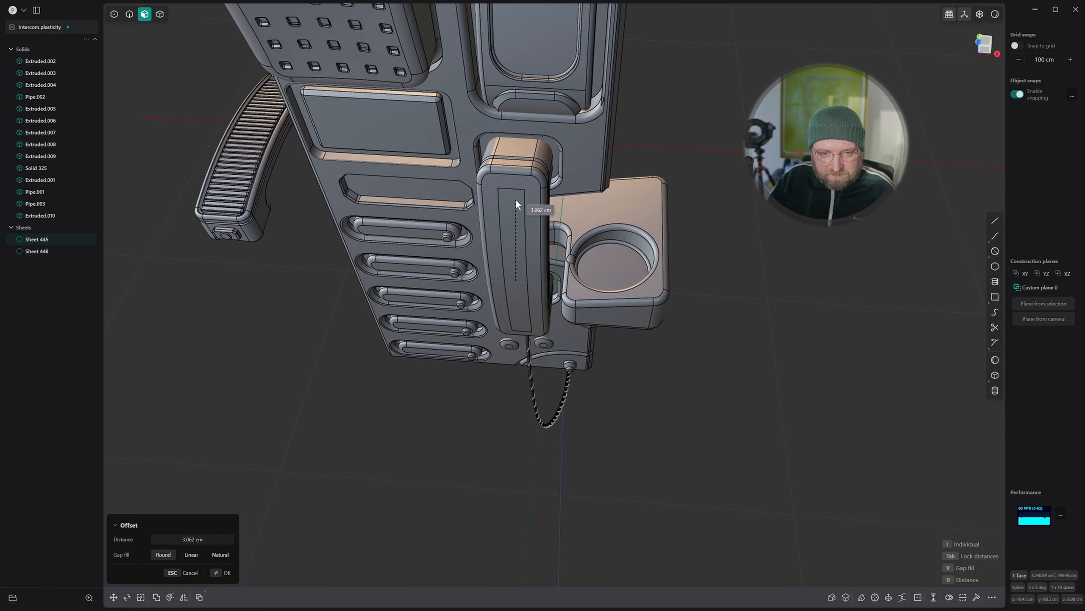
Step: Offset the inset area of the handset's front face slightly inward to form a shallow recess
{"action": "key", "text": "o"}
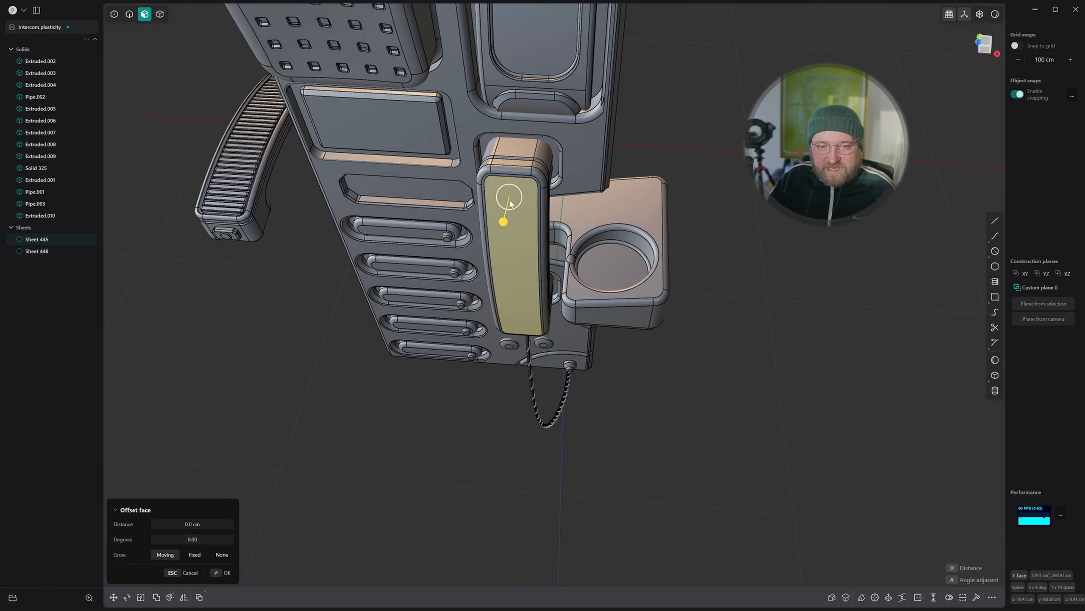
{"action": "left_click", "coordinate": [507, 217]}
{"action": "right_click", "coordinate": [508, 217]}
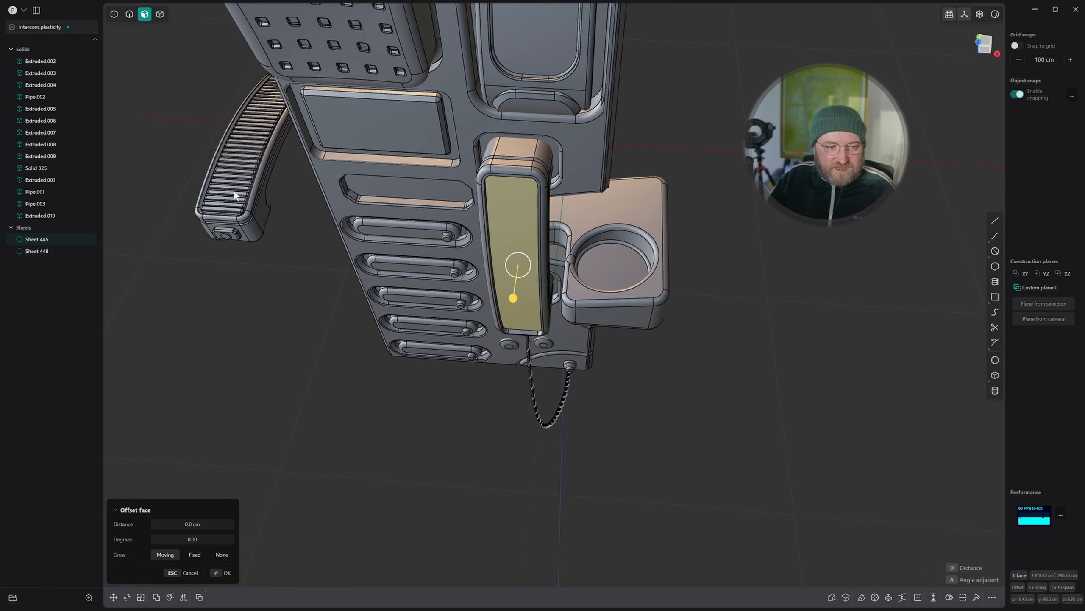
{"action": "middle_click_drag", "start_coordinate": [237, 174], "coordinate": [224, 211]}
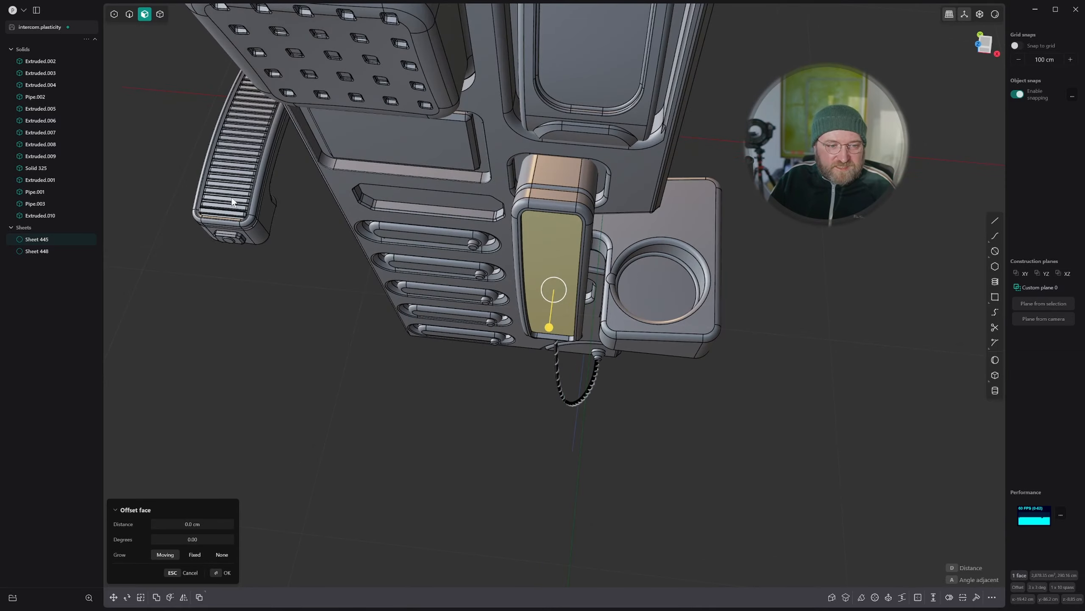
{"action": "scroll", "coordinate": [223, 210], "scroll_direction": "up", "scroll_amount": 5}
{"action": "scroll", "coordinate": [241, 187], "scroll_direction": "down", "scroll_amount": 5}
{"action": "middle_click_drag", "start_coordinate": [696, 280], "coordinate": [718, 188]}
{"action": "left_click", "coordinate": [910, 146]}
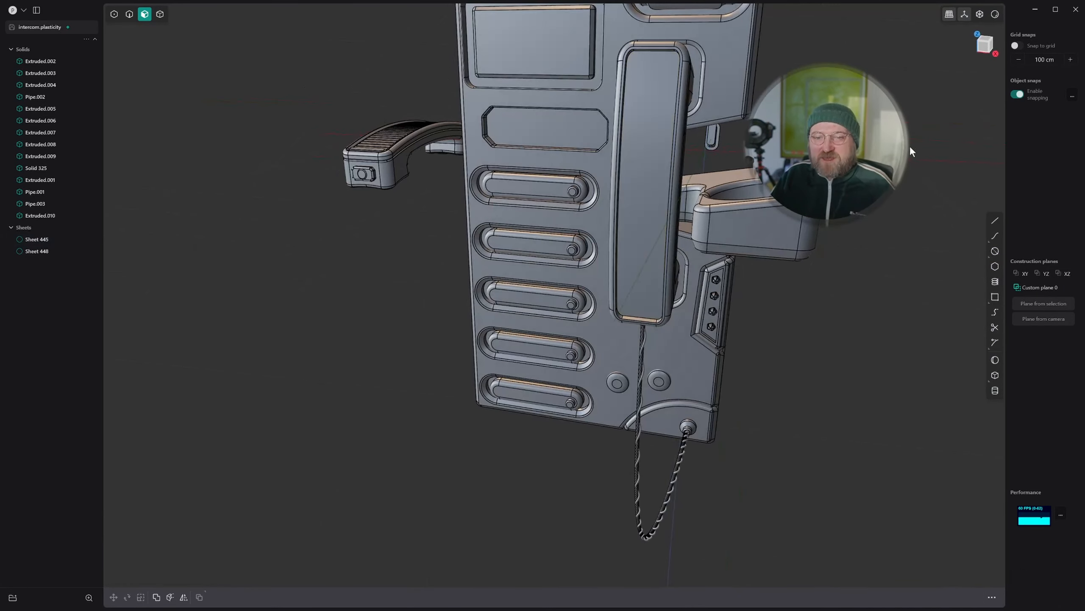
Step: Try to fillet the rim edge at the upper end of the handset's front face
{"action": "middle_click_drag", "start_coordinate": [910, 145], "coordinate": [723, 212]}
{"action": "key", "text": "2"}
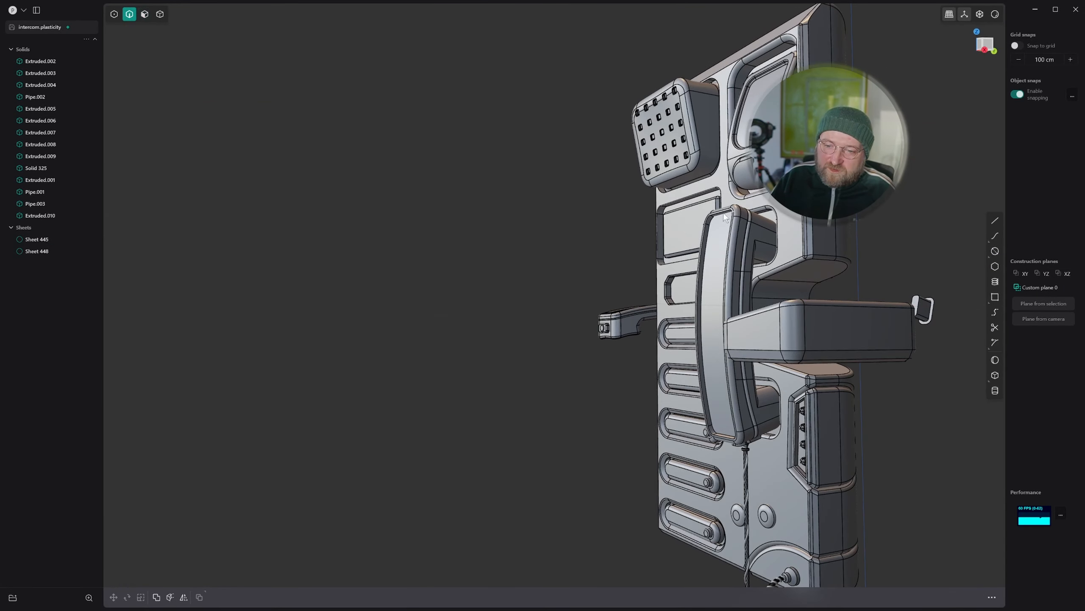
{"action": "left_click", "coordinate": [724, 212]}
{"action": "key", "text": "f"}
{"action": "left_click", "coordinate": [723, 212]}
{"action": "right_click", "coordinate": [723, 212]}
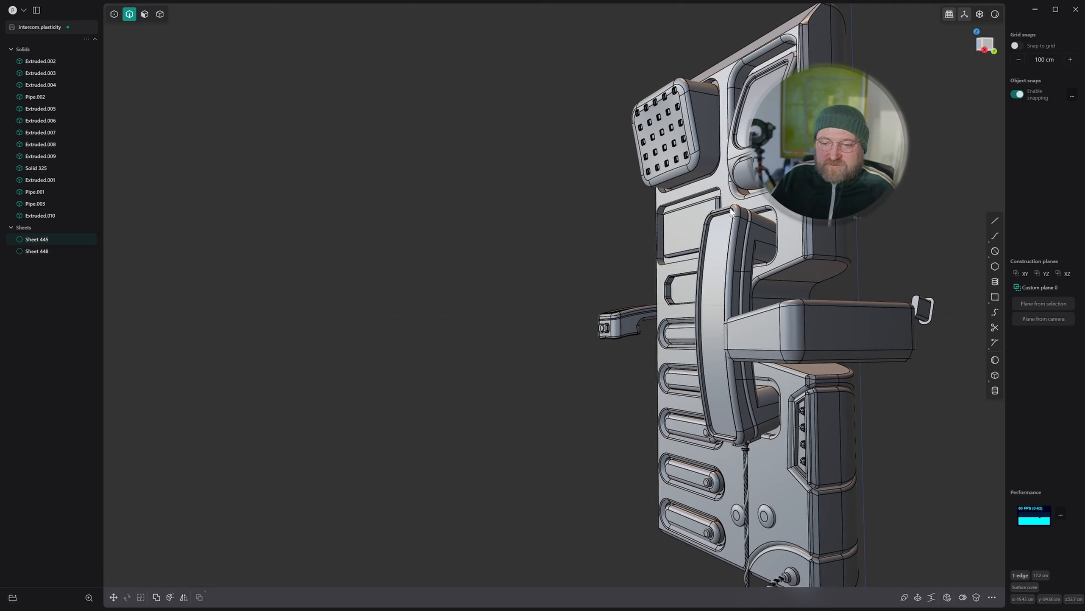
{"action": "scroll", "coordinate": [724, 212], "scroll_direction": "down", "scroll_amount": 5}
{"action": "middle_click_drag", "start_coordinate": [723, 212], "coordinate": [662, 178], "text": "shift"}
{"action": "left_click", "coordinate": [765, 177]}
{"action": "middle_click_drag", "start_coordinate": [764, 177], "coordinate": [765, 213]}
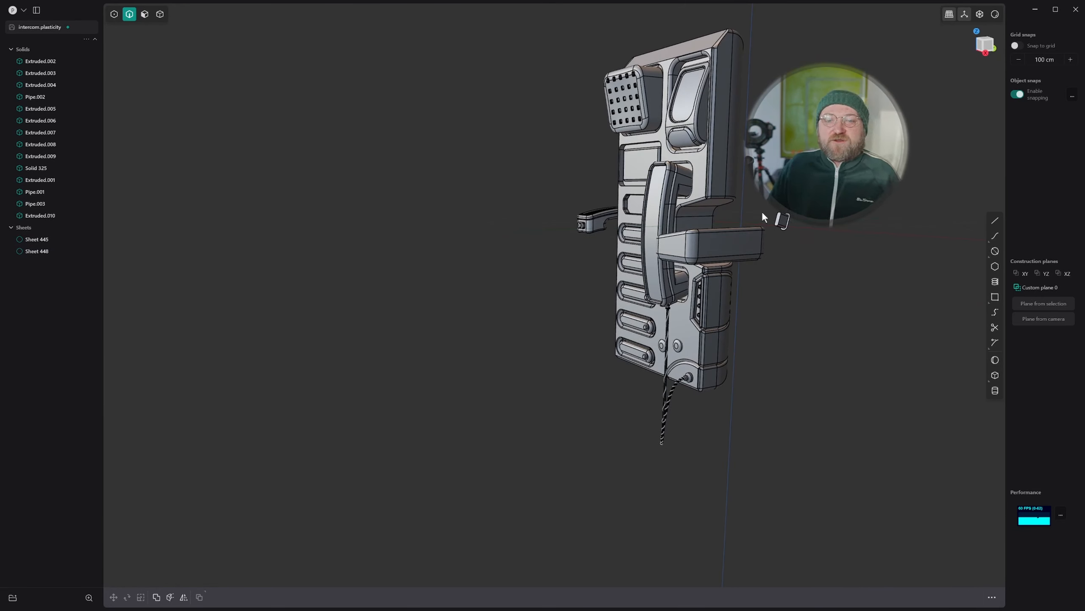
{"action": "middle_click_drag", "start_coordinate": [663, 175], "coordinate": [646, 184]}
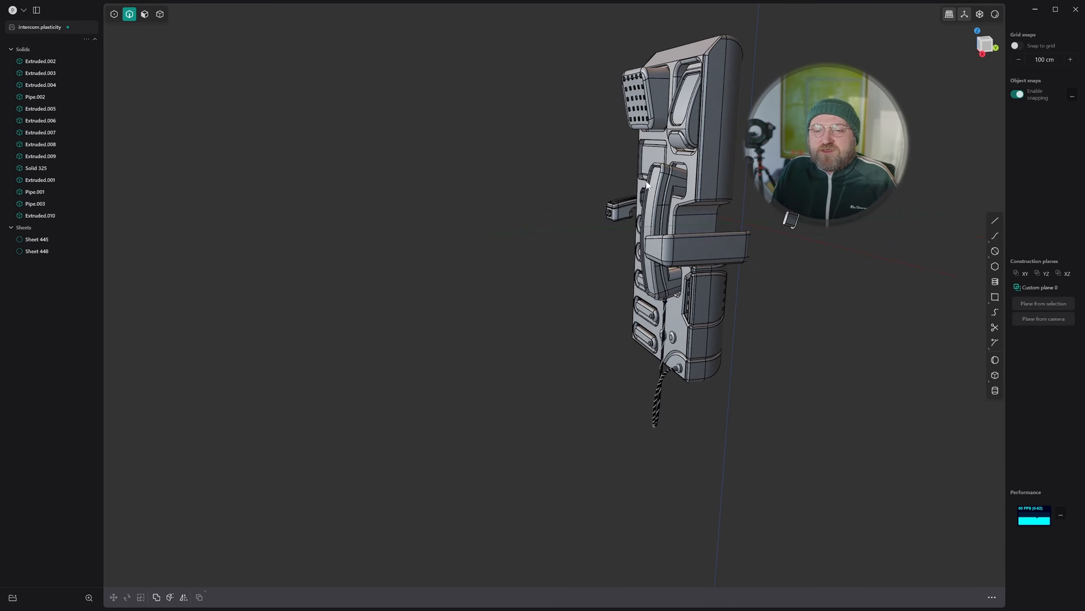
{"action": "middle_click_drag", "start_coordinate": [646, 223], "coordinate": [695, 195]}
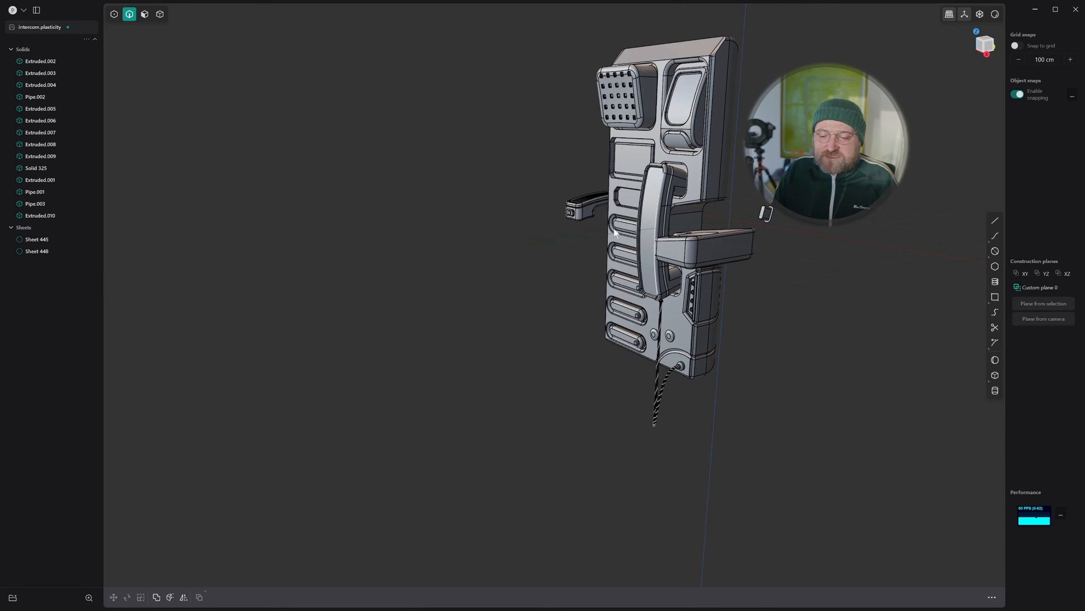